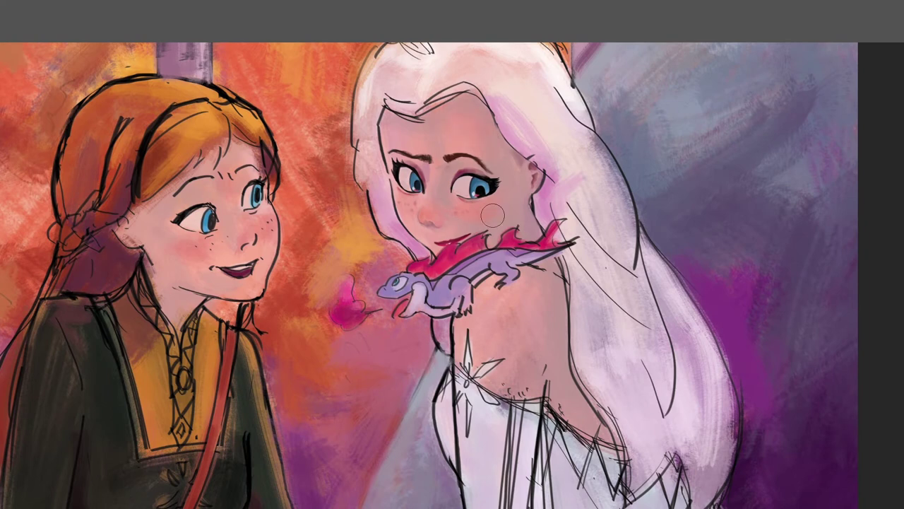
Step: Paint tiny pink and white reflections into the pale-haired woman's eyes
scroll(413, 132, "up", 3)
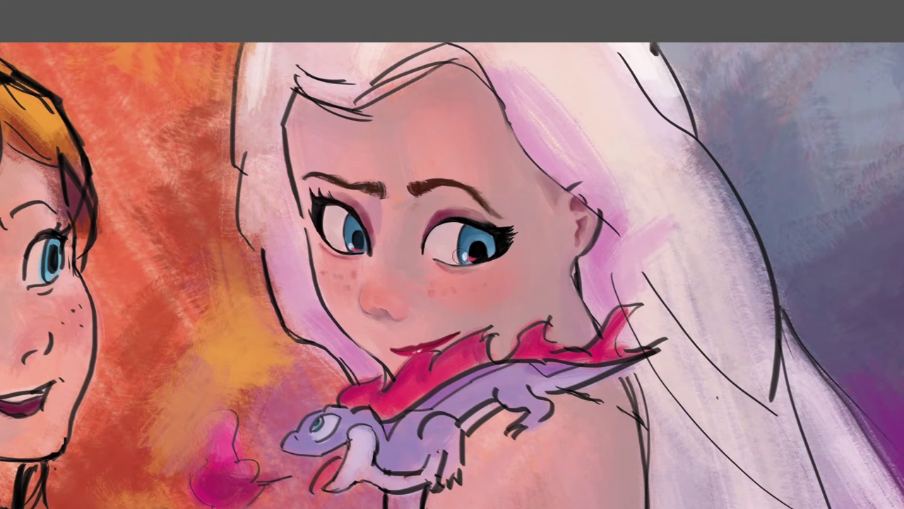
scroll(447, 255, "up", 2)
scroll(462, 232, "up", 1)
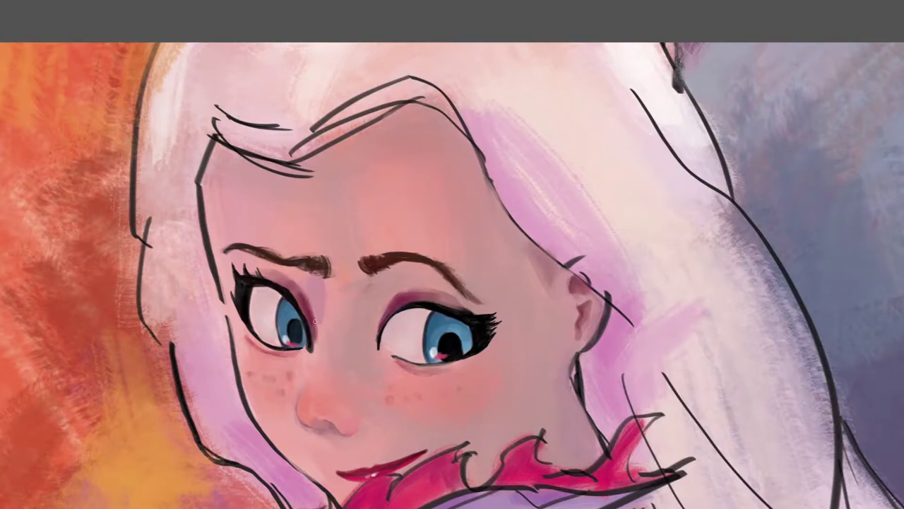
scroll(319, 323, "down", 3)
scroll(452, 282, "up", 2)
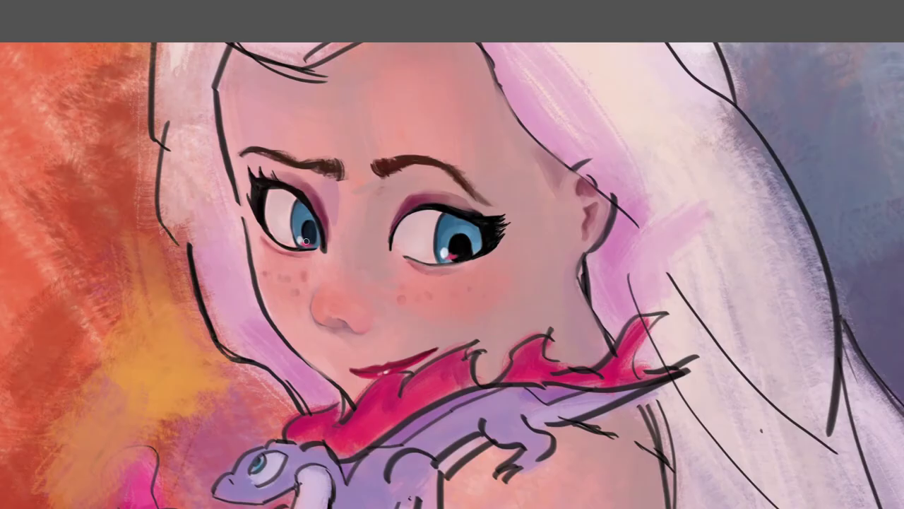
scroll(571, 298, "down", 2)
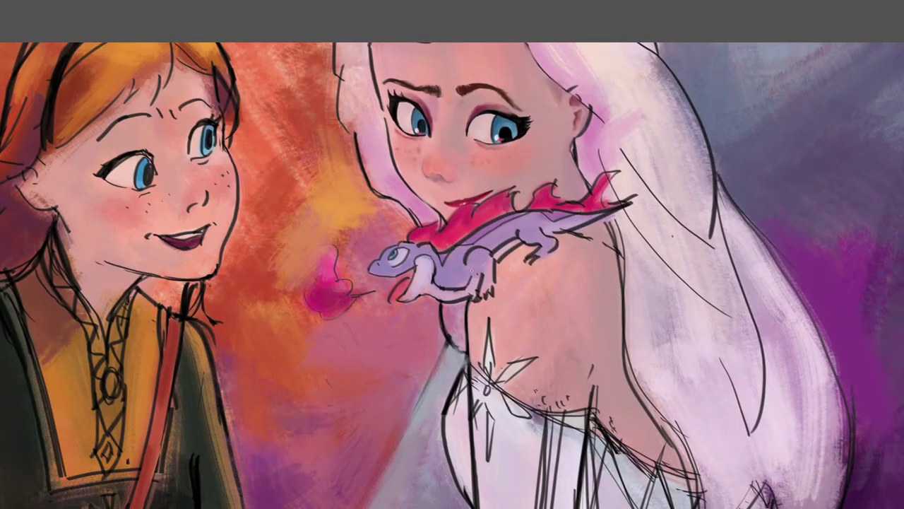
Step: Paint a muted brownish-pink shadow on the woman's shoulder beneath the lizard's tail
scroll(504, 263, "down", 1)
scroll(467, 240, "right", 3)
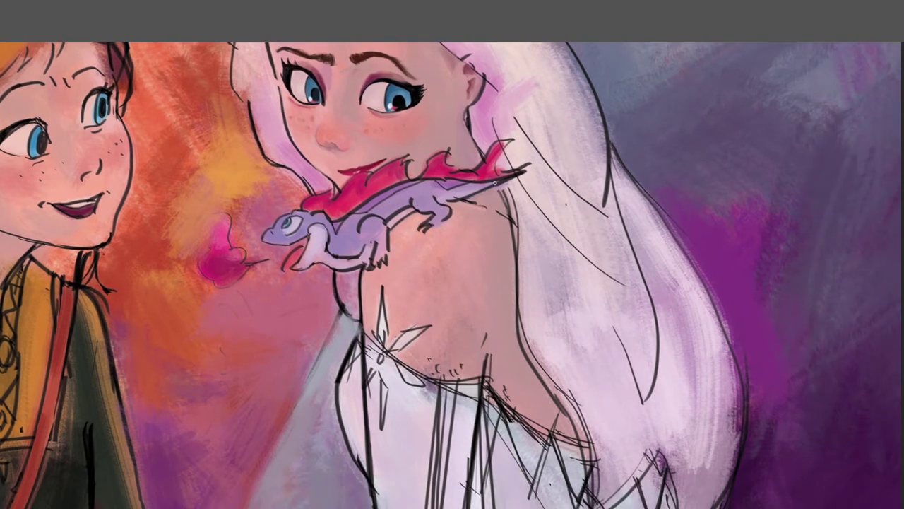
scroll(495, 181, "down", 5)
scroll(495, 181, "up", 3)
scroll(565, 296, "up", 2)
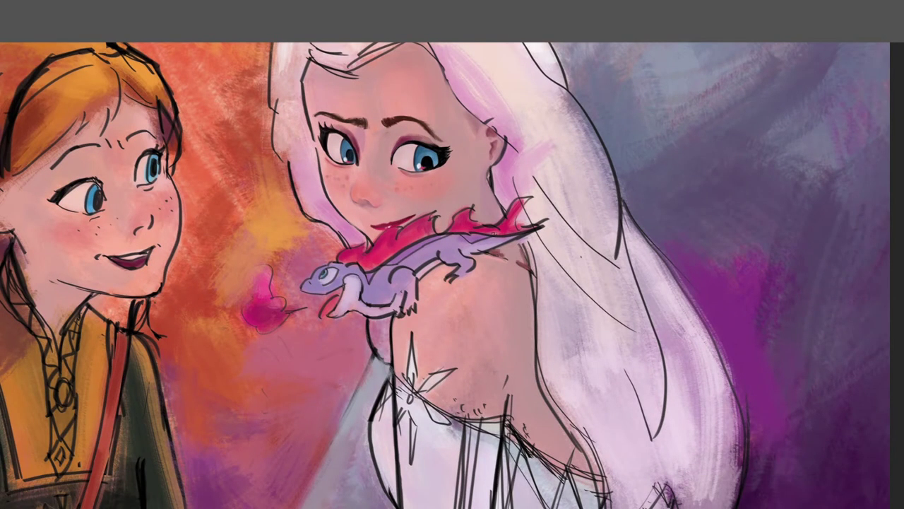
scroll(488, 207, "up", 1)
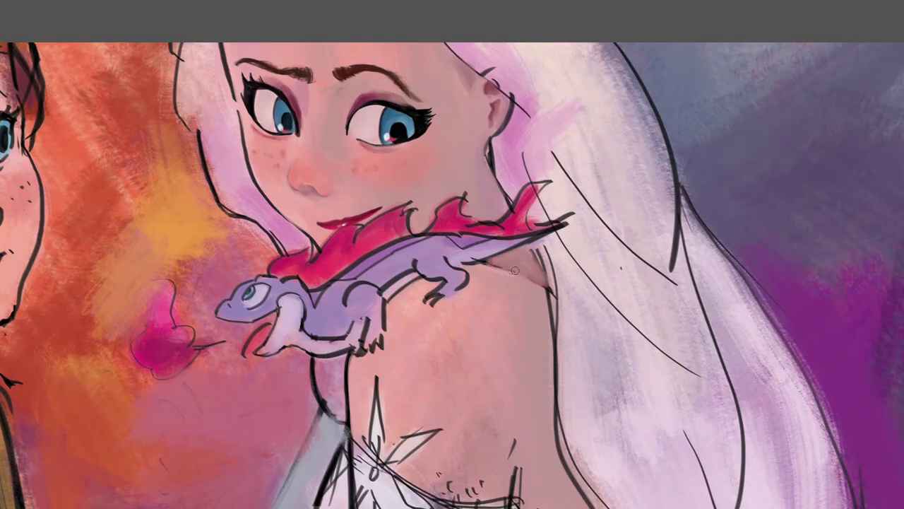
scroll(502, 274, "down", 1)
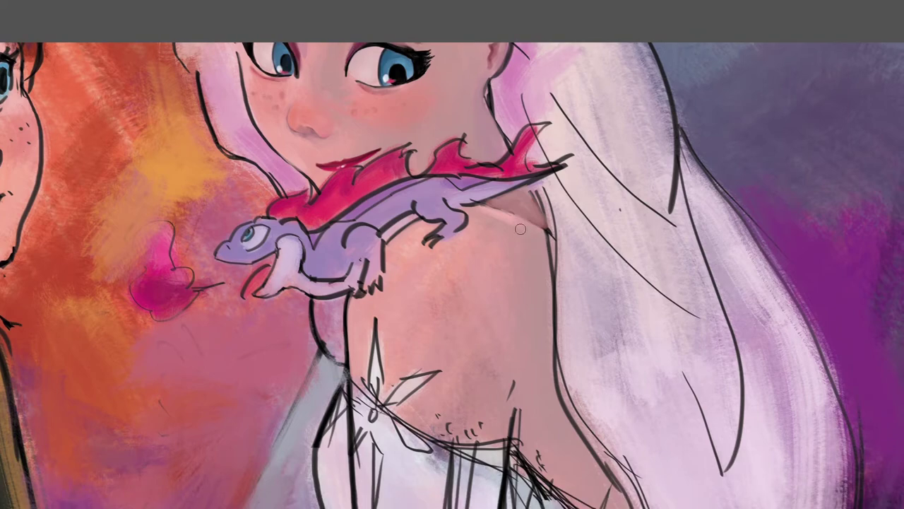
scroll(495, 215, "down", 1)
scroll(430, 268, "up", 2)
Step: Shade the back of the bare arm with darker skin tone and cover the small sketch marks above the dress neckline
left_click_drag(428, 249, 421, 325)
mouse_move(415, 279)
left_mouse_down()
mouse_move(408, 339)
mouse_move(453, 332)
mouse_move(449, 374)
mouse_move(497, 403)
left_mouse_up()
scroll(497, 396, "right", 1)
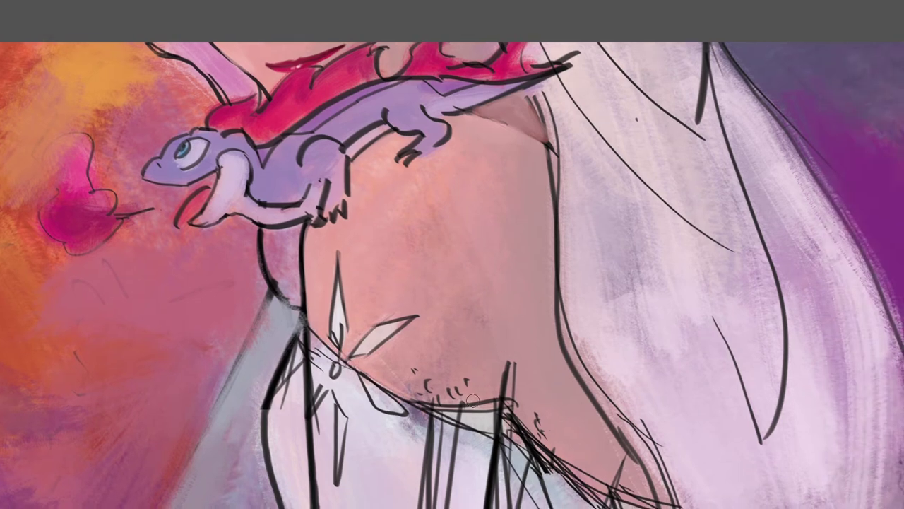
scroll(424, 392, "down", 1)
left_click_drag(491, 358, 497, 315)
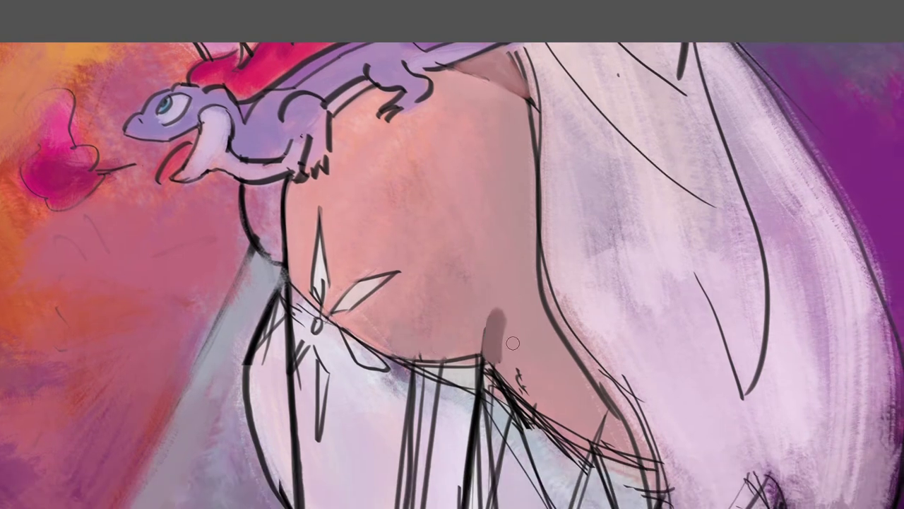
scroll(511, 299, "down", 2)
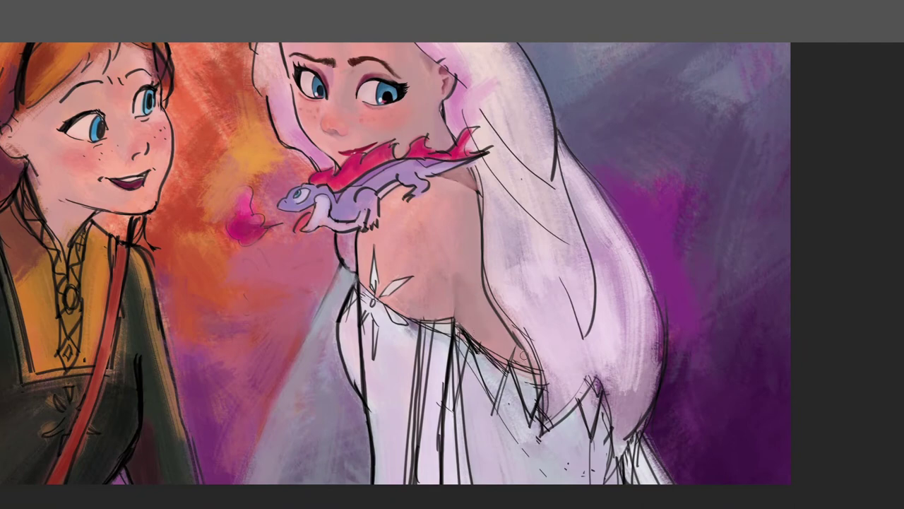
scroll(453, 318, "down", 3)
scroll(452, 318, "up", 3)
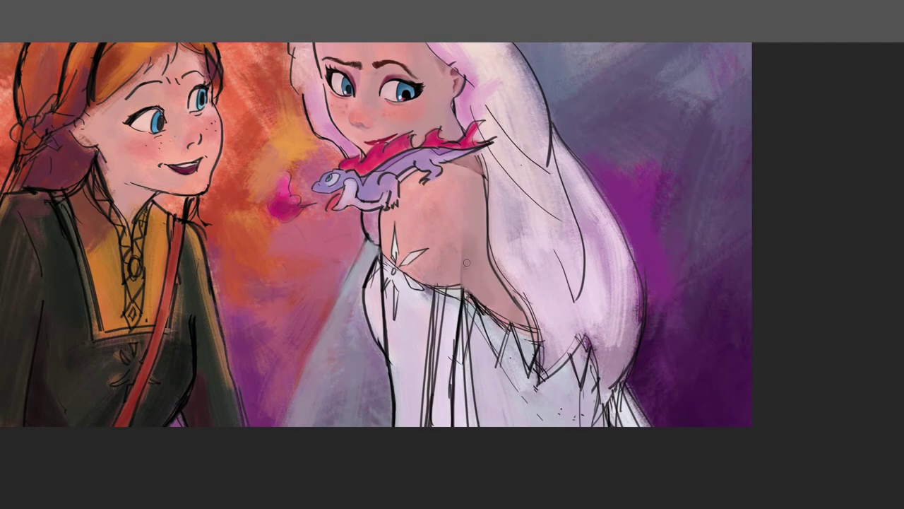
scroll(557, 209, "down", 2)
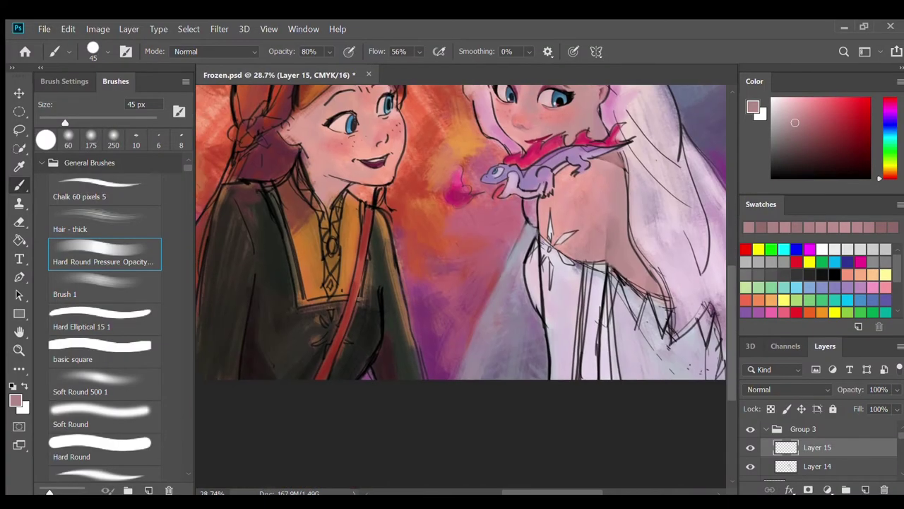
Step: On Layer 14, paint purple shading into the narrow side panel of the white dress with the textured Brush 1 at 100 px
scroll(487, 214, "up", 5)
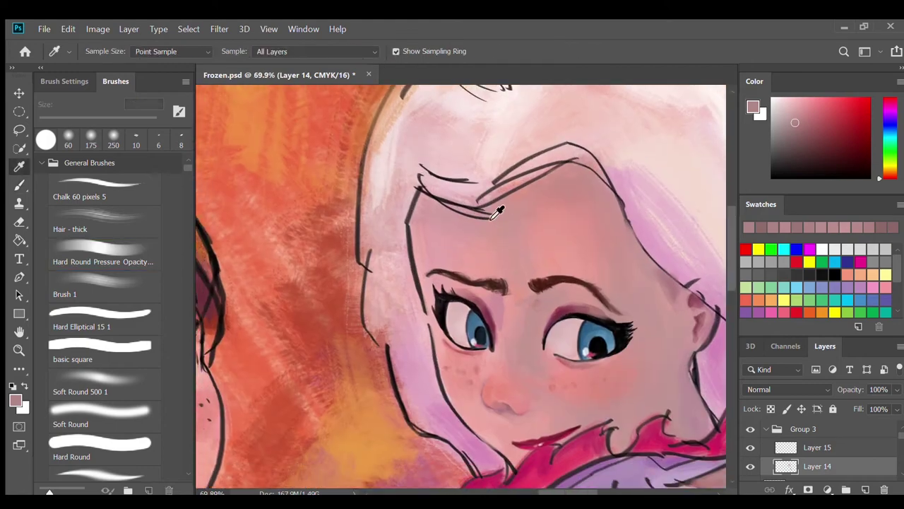
scroll(570, 228, "down", 4)
scroll(570, 228, "up", 4)
scroll(539, 187, "right", 2)
scroll(539, 187, "down", 1)
scroll(538, 187, "down", 3)
scroll(541, 257, "down", 5)
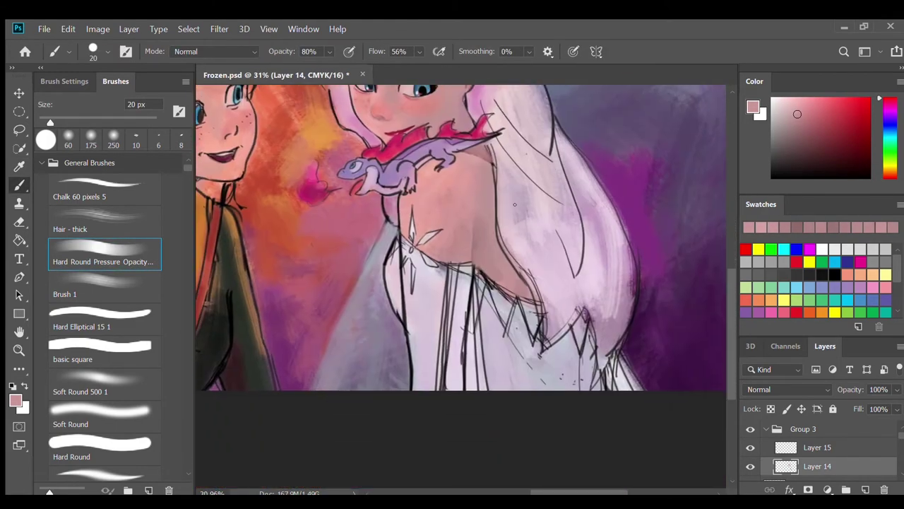
scroll(523, 228, "up", 2)
mouse_move(319, 226)
left_mouse_down()
mouse_move(299, 284)
mouse_move(319, 347)
mouse_move(318, 212)
mouse_move(300, 253)
mouse_move(325, 367)
left_mouse_up()
key("bracketright")
key("alt")
left_click_drag(326, 304, 324, 360)
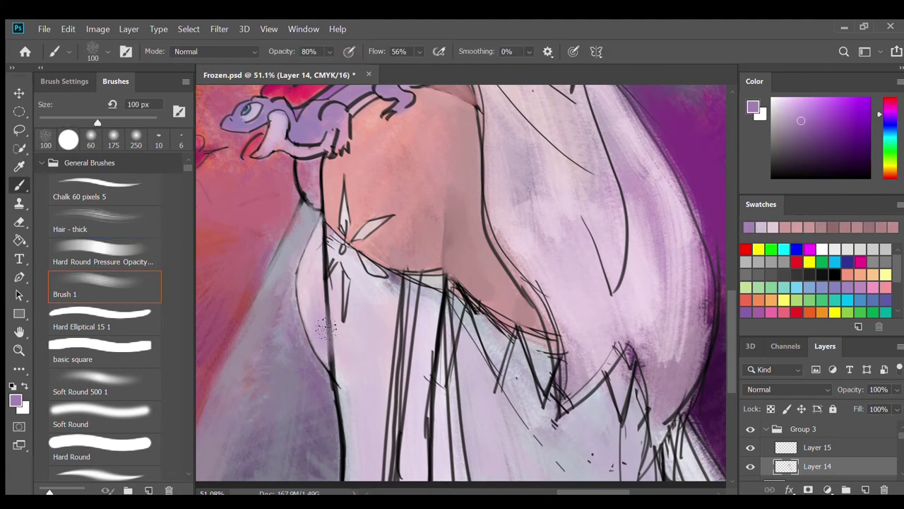
left_click_drag(314, 254, 304, 318)
left_click_drag(314, 283, 322, 336)
Step: Lighten the upper part of the dress's side panel with a sampled off-white at 50 px
key("alt")
left_click(320, 232, "alt")
mouse_move(319, 232)
left_mouse_down()
mouse_move(310, 311)
mouse_move(304, 272)
left_mouse_up()
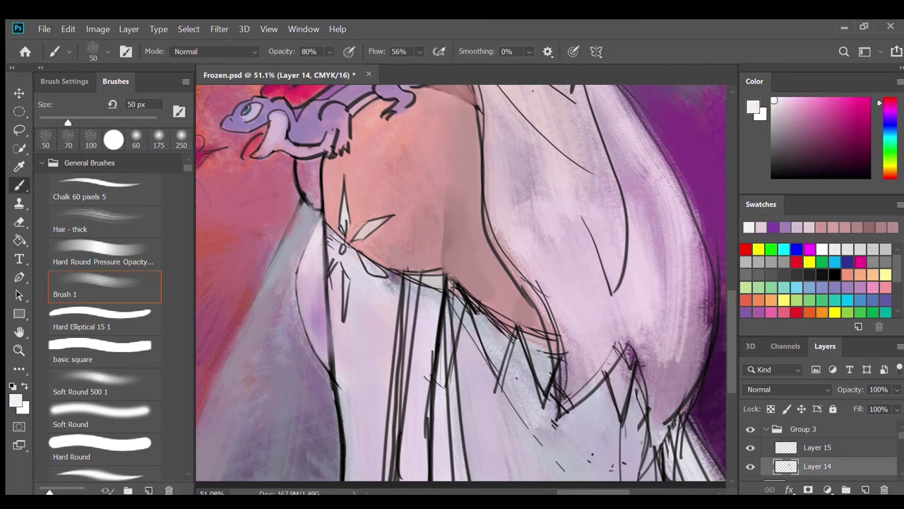
Step: Stroke a sampled pale grey-lavender down the dress front beside the long seam line with Brush 1 at 35 px
scroll(339, 283, "down", 2)
key("alt")
left_click(353, 289, "alt")
left_click_drag(346, 314, 336, 392)
left_click_drag(332, 253, 331, 371)
left_click_drag(338, 314, 337, 432)
scroll(459, 282, "up", 4)
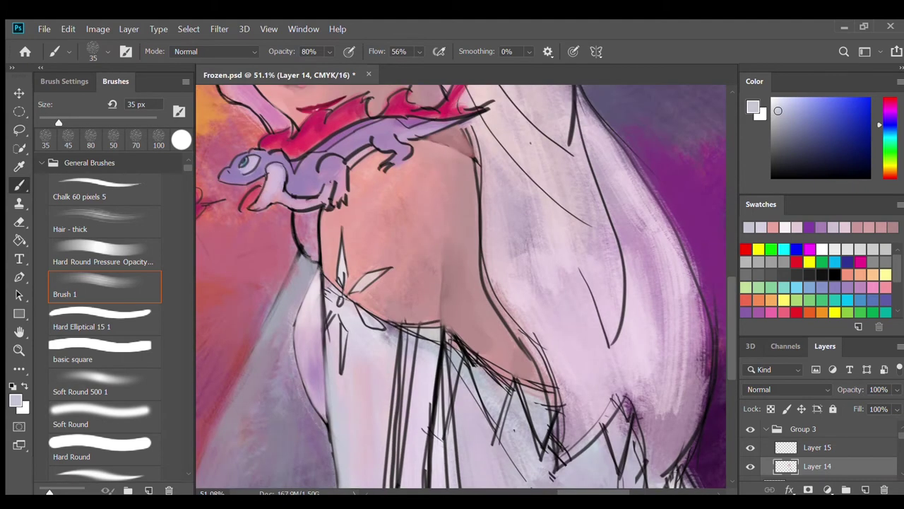
Step: Blend sampled greyish tones into the dress front below the neckline with the Hard Round Pressure Opacity brush, enlarging it to 45 px
key("comma")
left_click(391, 327, "alt")
key("bracketright")
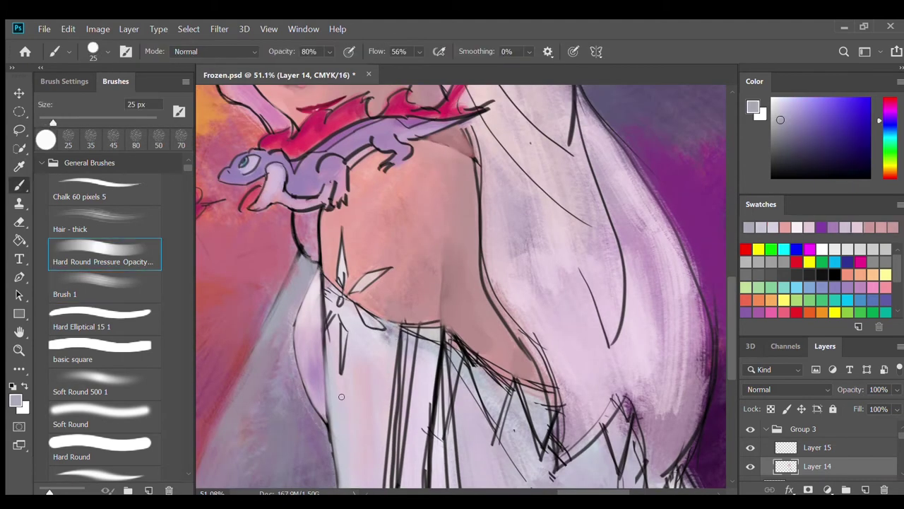
left_click(389, 322, "alt")
left_click(392, 353, "alt")
left_click(376, 357, "alt")
key("bracketright")
key("bracketright")
key("bracketright")
key("bracketright")
key("bracketright")
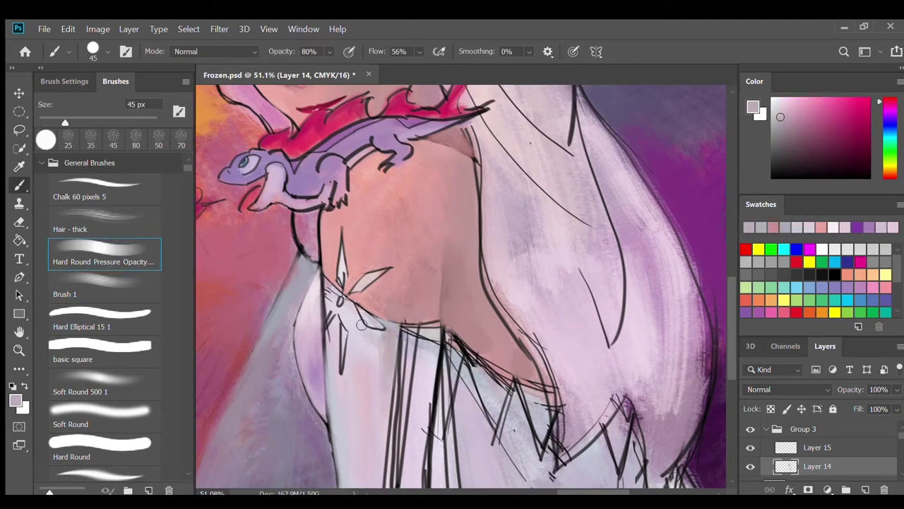
Step: Cover the sketch lines around the star ornament's centre with sampled skin and dress colours and soften the nearby folds
key("bracketleft")
key("bracketleft")
key("bracketleft")
key("bracketleft")
left_click(331, 330, "alt")
mouse_move(331, 279)
left_mouse_down()
mouse_move(322, 325)
mouse_move(327, 277)
mouse_move(329, 284)
left_mouse_up()
left_click(375, 299, "alt")
key("bracketright")
key("bracketright")
left_click(353, 333, "alt")
left_click(353, 332, "alt")
left_click_drag(339, 328, 345, 285)
left_click_drag(415, 365, 436, 473)
Step: On Layer 15, blend a sampled dress colour down the front of the bodice with an enlarged brush
key("bracketleft")
key("bracketleft")
key("bracketleft")
scroll(424, 292, "down", 6)
key("alt+bracketright")
key("bracketright")
key("bracketright")
key("bracketright")
key("bracketright")
key("bracketright")
left_click(344, 254, "alt")
left_click_drag(344, 254, 348, 332)
Step: Try painting the star ornament's tall upper petal white on Layer 15 with a 9 px brush
scroll(363, 327, "up", 4)
key("x")
key("bracketleft")
key("bracketleft")
key("bracketleft")
key("bracketleft")
left_click_drag(325, 194, 326, 236)
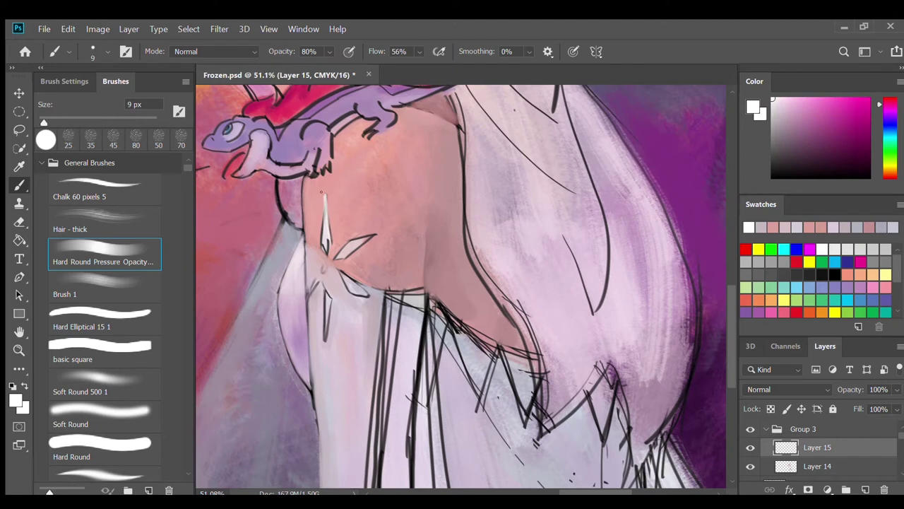
scroll(323, 251, "up", 5)
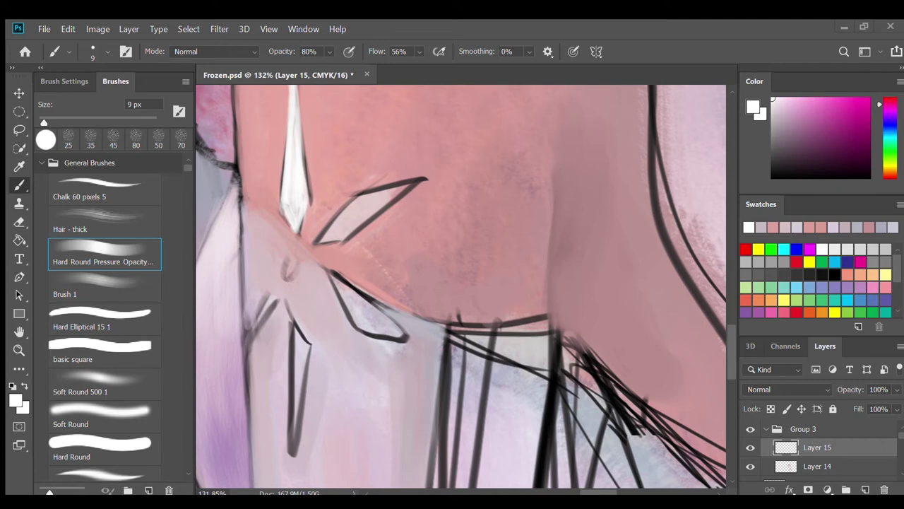
scroll(303, 238, "up", 5)
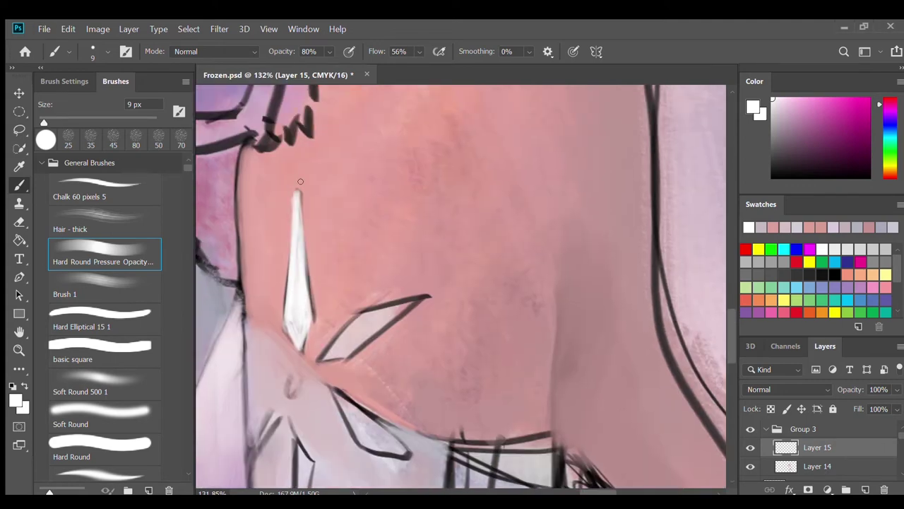
scroll(301, 182, "down", 2)
Step: On Layer 14, paint over the ornament's upper petal and the diagonal petal's outer outline with sampled skin tones using Brush 1
key("e")
key("alt+bracketleft")
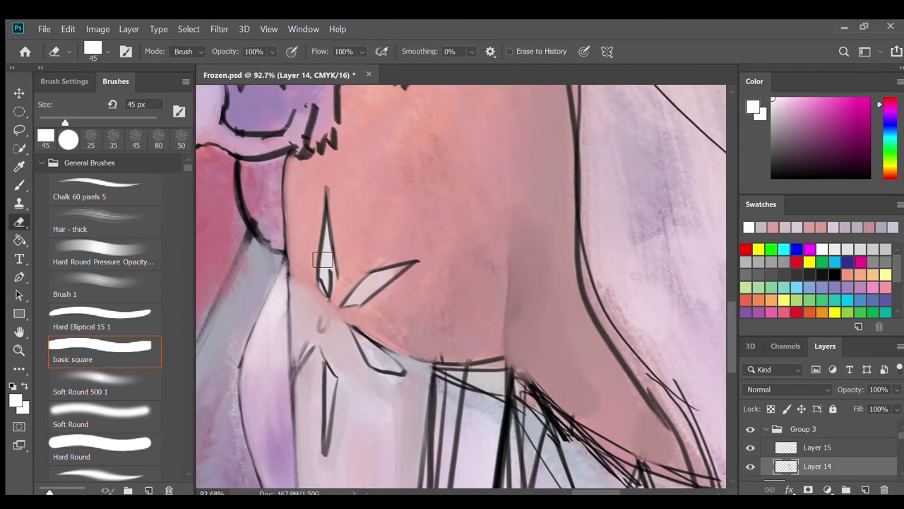
key("b")
left_click(338, 279, "alt")
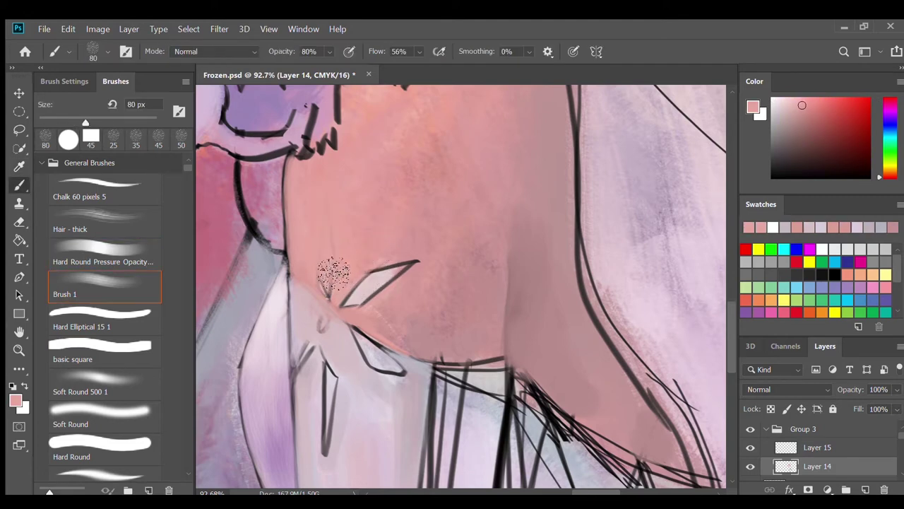
key("bracketleft")
key("bracketleft")
key("bracketleft")
key("bracketleft")
key("bracketleft")
key("bracketleft")
left_click(329, 224, "alt")
mouse_move(301, 214)
left_mouse_down()
mouse_move(316, 253)
mouse_move(300, 150)
mouse_move(426, 228)
mouse_move(426, 248)
left_mouse_up()
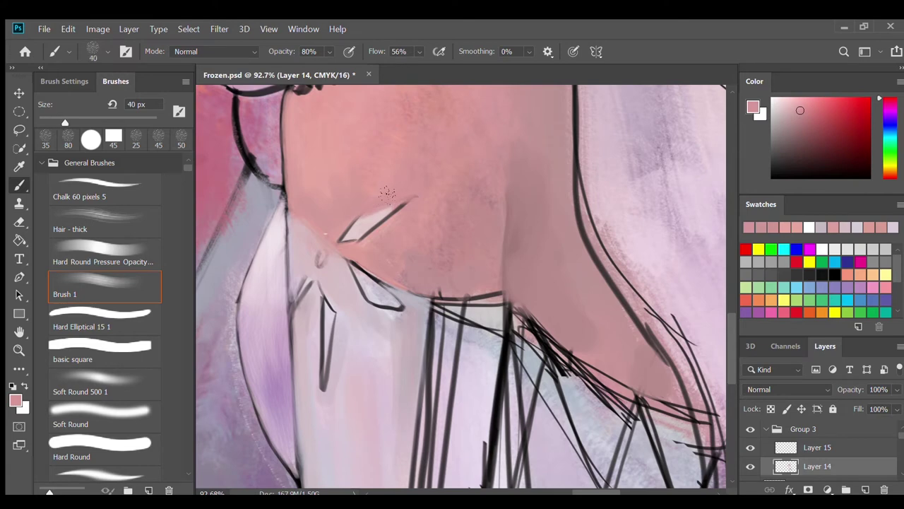
Step: On Layer 15, paint over the ornament's lower petals with sampled pale dress colours using Brush 1
key("alt+bracketright")
left_click_drag(373, 387, 355, 337)
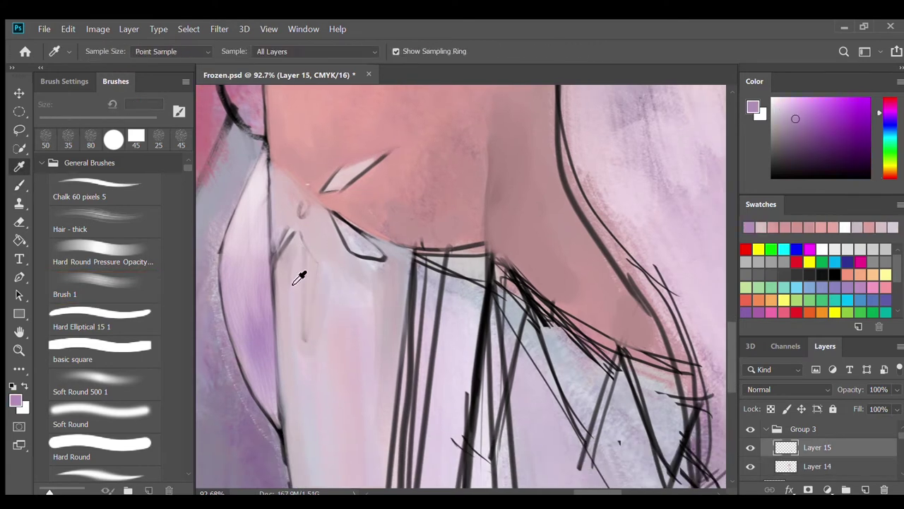
left_click_drag(332, 223, 351, 279)
left_click(399, 323, "alt")
key("bracketleft")
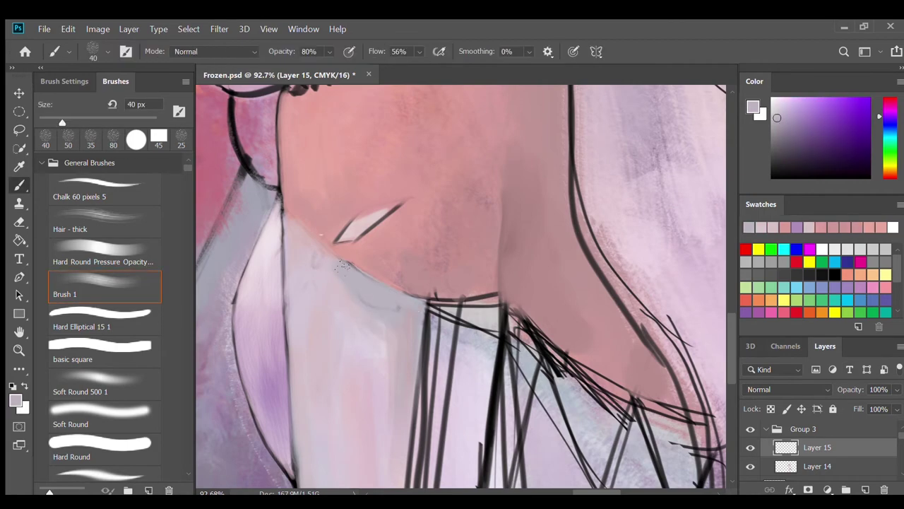
left_click(323, 299, "alt")
left_click(333, 269, "alt")
key("bracketright")
key("bracketright")
key("bracketright")
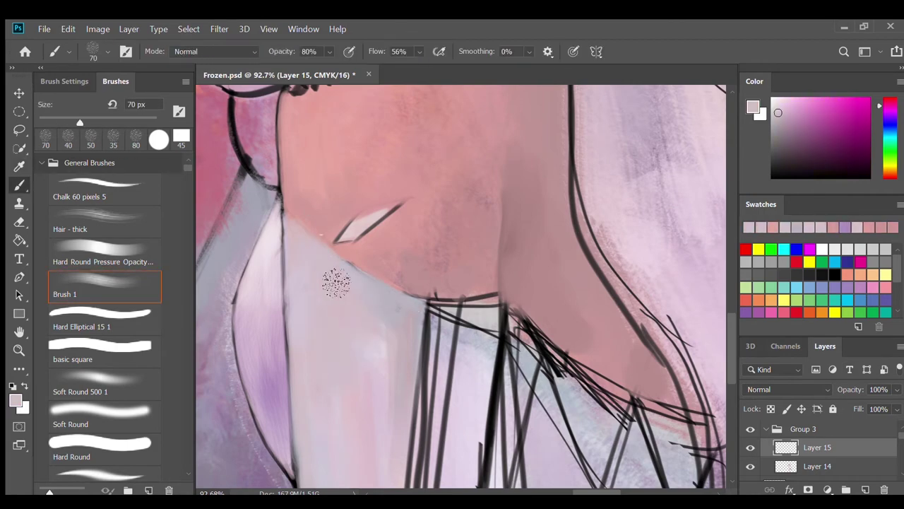
Step: Repaint the dark seam between the dress front and its side panel with a sampled soft mauve at 25 px
scroll(330, 276, "down", 5)
left_click(344, 282, "alt")
scroll(343, 282, "up", 4)
key("bracketleft")
key("bracketleft")
key("bracketleft")
key("bracketleft")
key("bracketleft")
key("bracketleft")
key("bracketleft")
left_click_drag(288, 164, 294, 296)
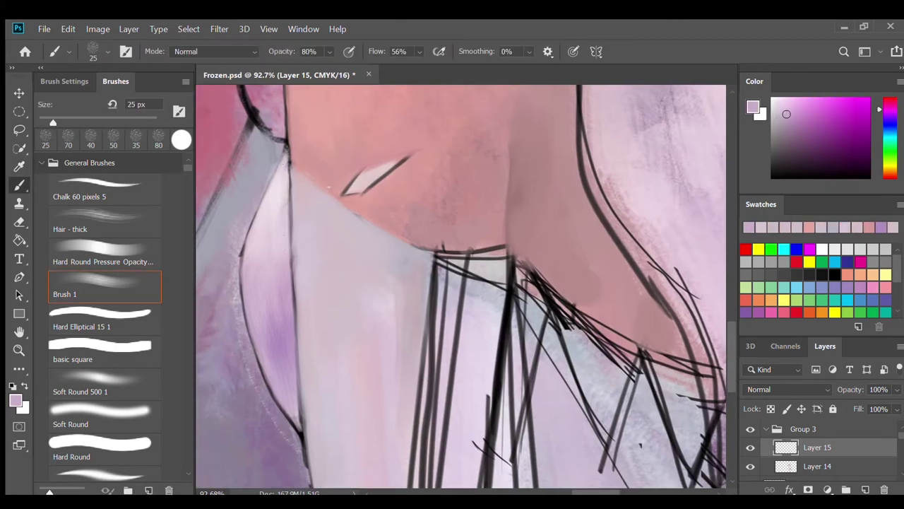
Step: Blend sampled mauve and off-white into the dress's side panel, finishing with the Hard Round Pressure Opacity brush at 45 px
left_click(283, 212, "alt")
left_click_drag(251, 268, 242, 329)
left_click_drag(424, 283, 394, 270)
left_click_drag(339, 283, 350, 304)
left_click(279, 196, "alt")
left_click(103, 255)
left_click_drag(256, 224, 230, 272)
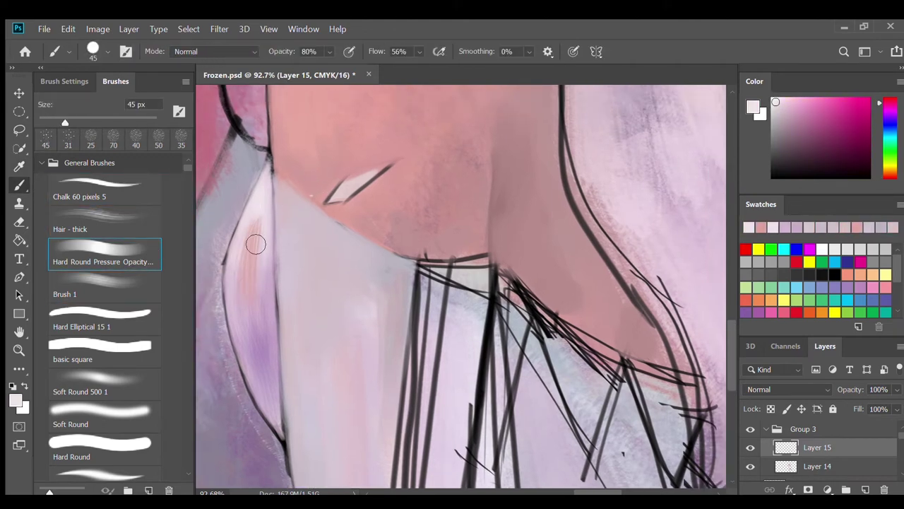
left_click(261, 222, "alt")
left_click_drag(254, 233, 257, 262)
left_click_drag(370, 254, 369, 328)
Step: Paint the ornament's diagonal petal white with a small hard round brush and clean its edges with sampled skin tone
left_click(494, 248, "alt")
key("bracketleft")
key("bracketleft")
key("bracketleft")
key("bracketleft")
key("bracketleft")
key("bracketleft")
key("bracketleft")
key("bracketleft")
mouse_move(452, 233)
left_mouse_down()
mouse_move(435, 244)
mouse_move(496, 219)
mouse_move(555, 215)
left_mouse_up()
key("bracketleft")
key("bracketleft")
mouse_move(439, 242)
left_mouse_down()
mouse_move(455, 211)
mouse_move(507, 199)
mouse_move(462, 232)
mouse_move(489, 212)
left_mouse_up()
left_click(442, 246, "alt")
left_click_drag(445, 240, 487, 213)
left_click(440, 228, "alt")
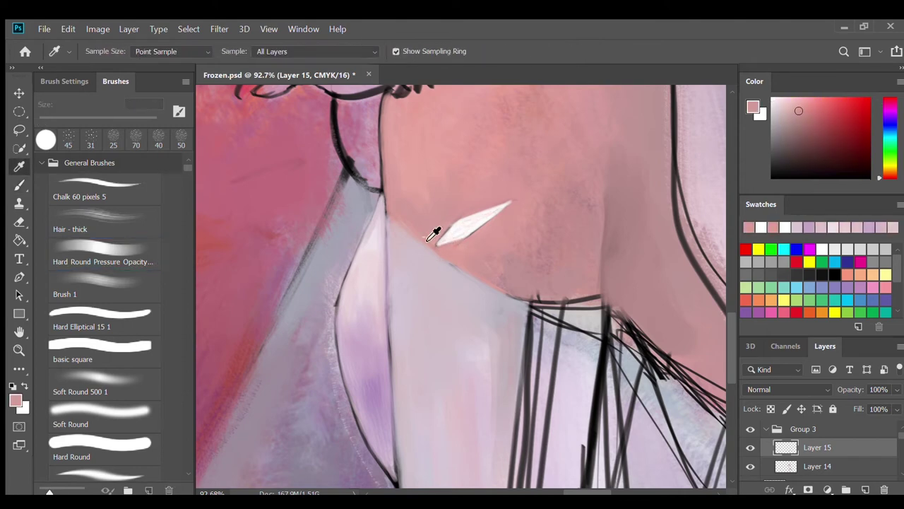
mouse_move(527, 178)
left_mouse_down()
mouse_move(532, 153)
mouse_move(527, 181)
left_mouse_up()
Step: Paint a small white diamond at the ornament's centre with a 7 px brush and switch to the Chalk 60 pixels 5 brush
left_click(420, 260, "alt")
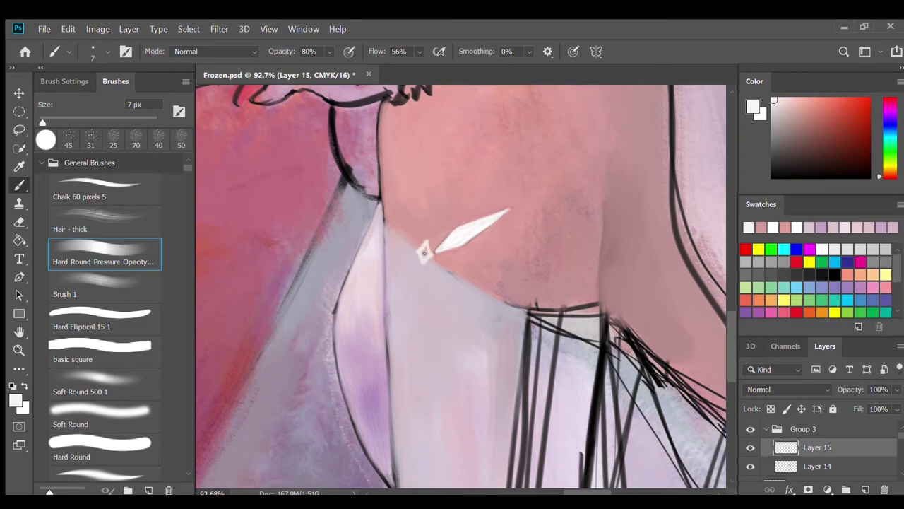
scroll(506, 243, "down", 5)
scroll(385, 295, "up", 3)
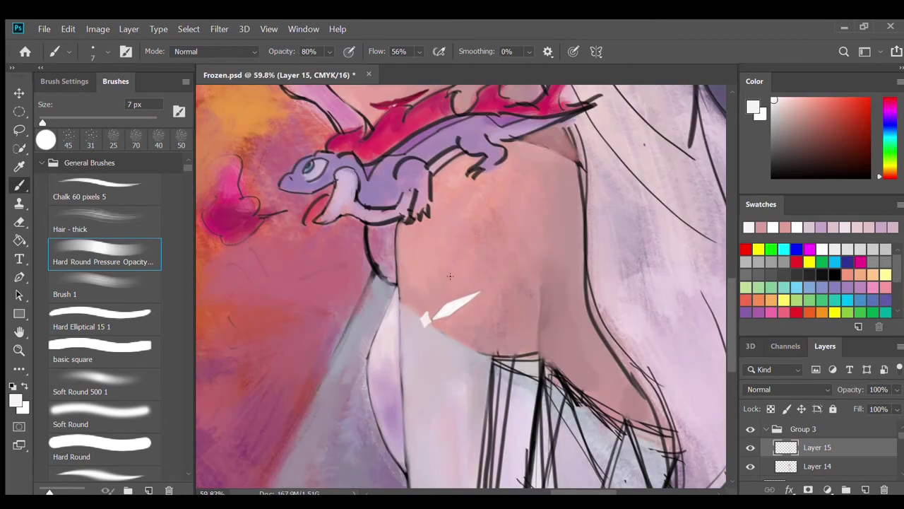
key("bracketleft")
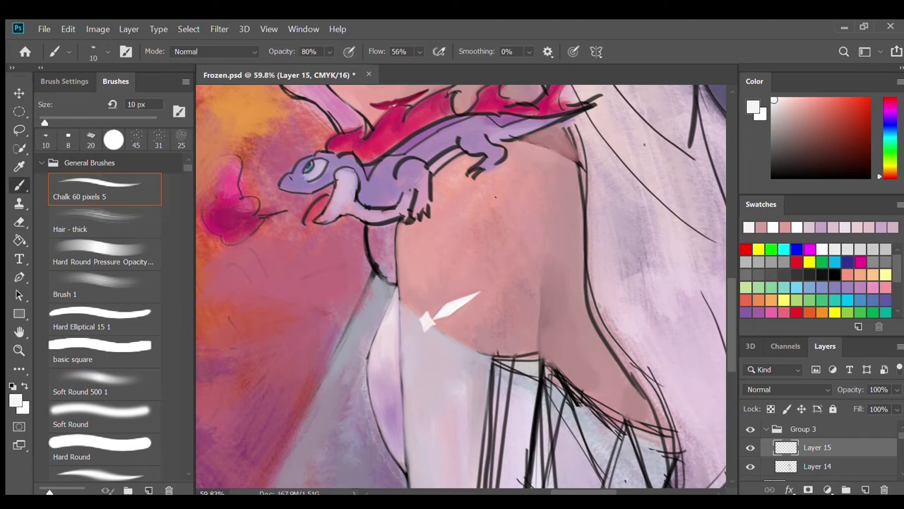
Step: Paint the two white petals on the ornament's outer side at 8 px and sample nearby tones to refine them
key("period")
key("period")
key("period")
key("period")
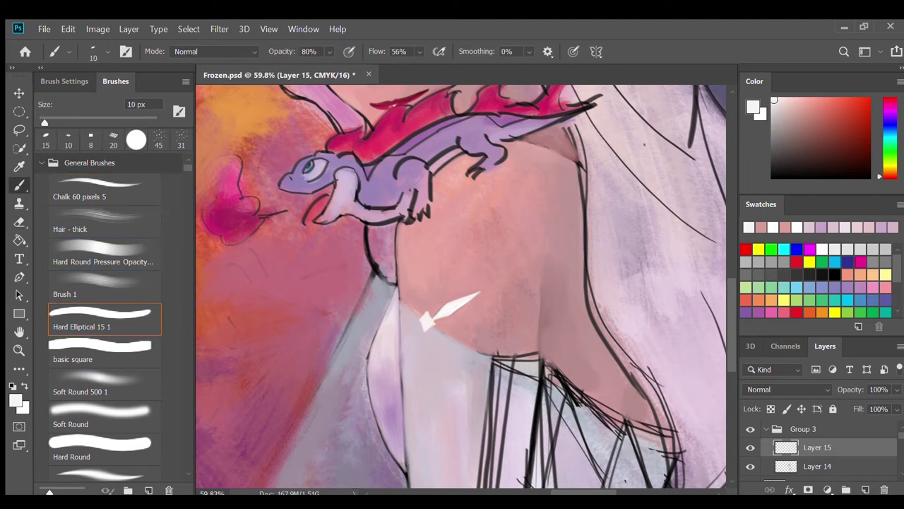
key("comma")
key("comma")
left_click_drag(397, 275, 408, 284)
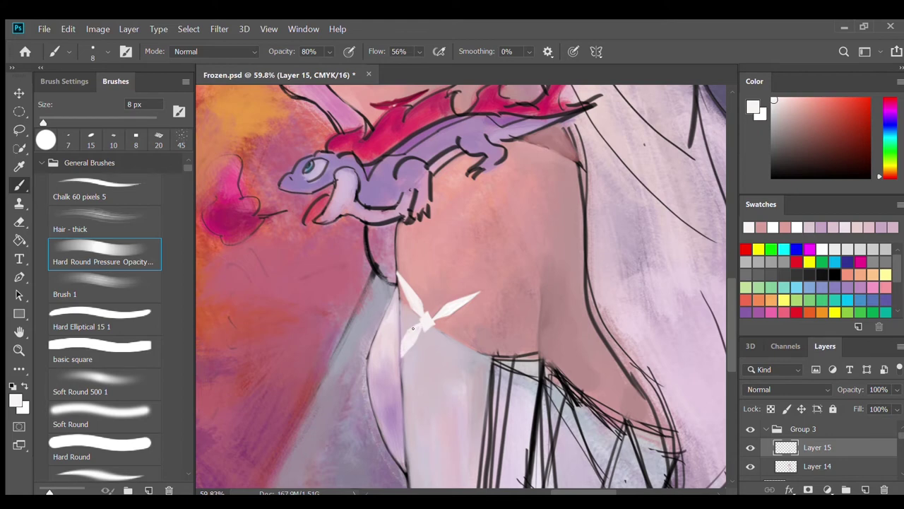
left_click(414, 319, "alt")
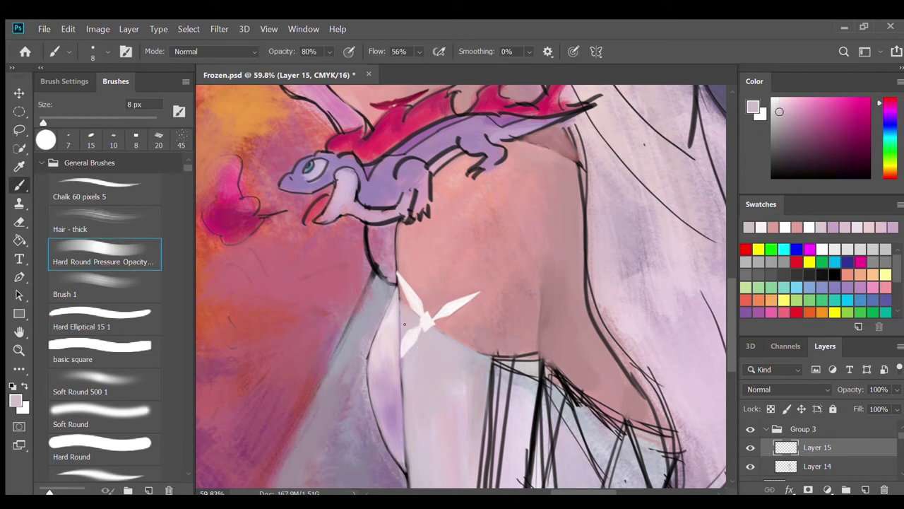
left_click(400, 320, "alt")
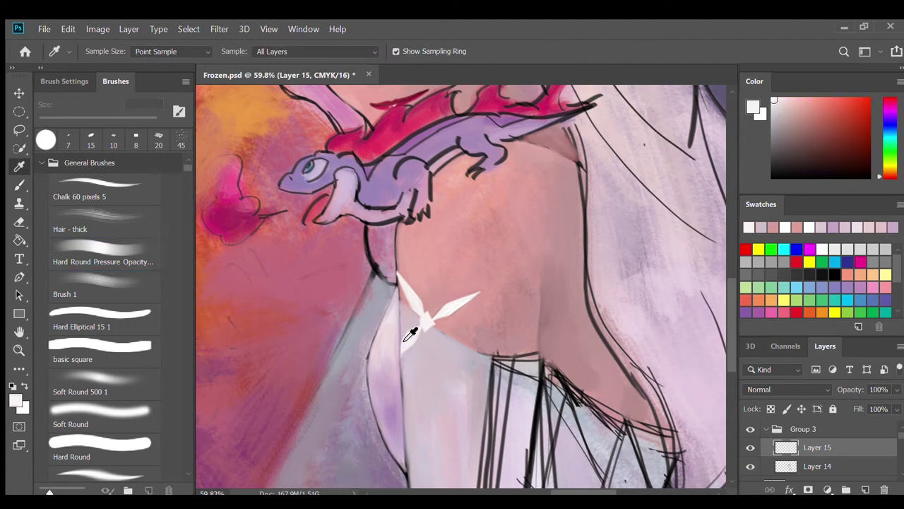
Step: Add the long lower petal toward the dress front in white with Hard Elliptical 15 1 at 9 px
mouse_move(443, 382)
left_mouse_down()
mouse_move(435, 351)
mouse_move(457, 357)
mouse_move(443, 353)
mouse_move(466, 377)
mouse_move(445, 340)
left_mouse_up()
key("period")
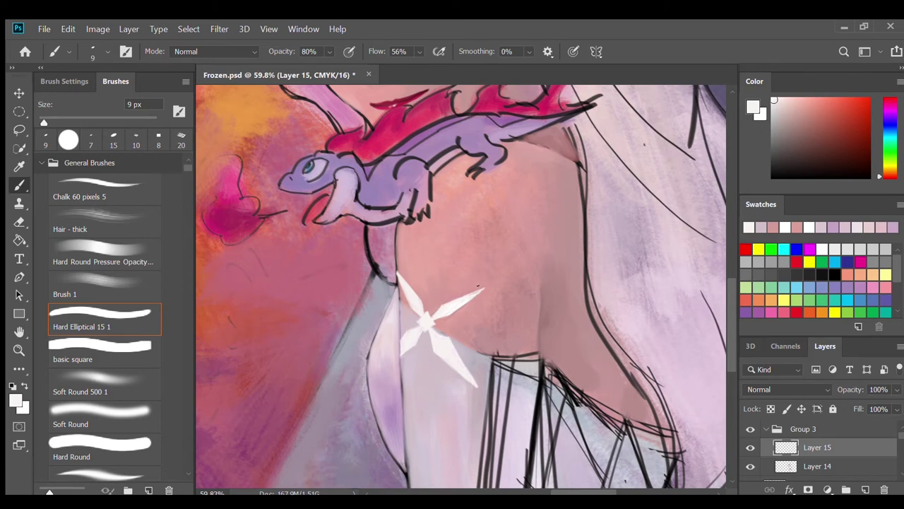
scroll(481, 284, "down", 2)
scroll(472, 317, "up", 1)
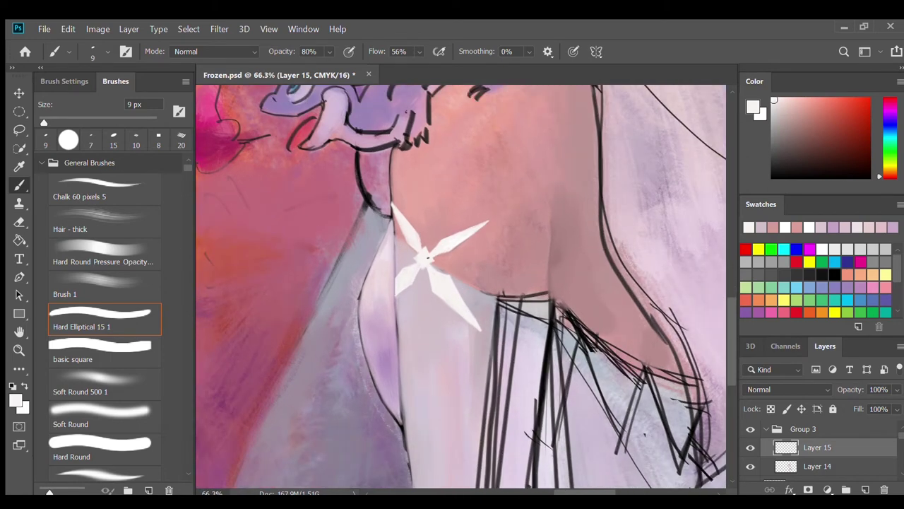
scroll(460, 286, "down", 4)
scroll(460, 286, "up", 4)
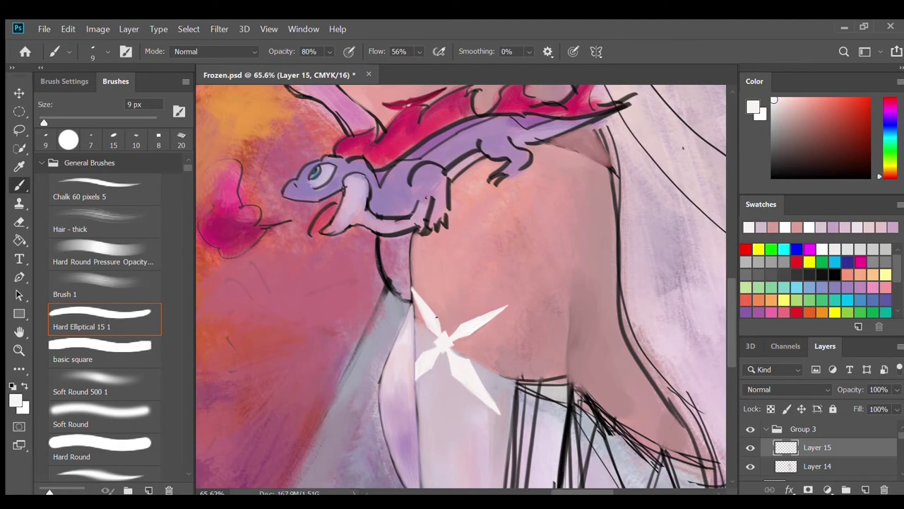
Step: Draw thin white rays and tiny dots between the ornament's upper petals at 6 to 7 px, erasing rough edges
key("bracketleft")
key("bracketleft")
key("bracketleft")
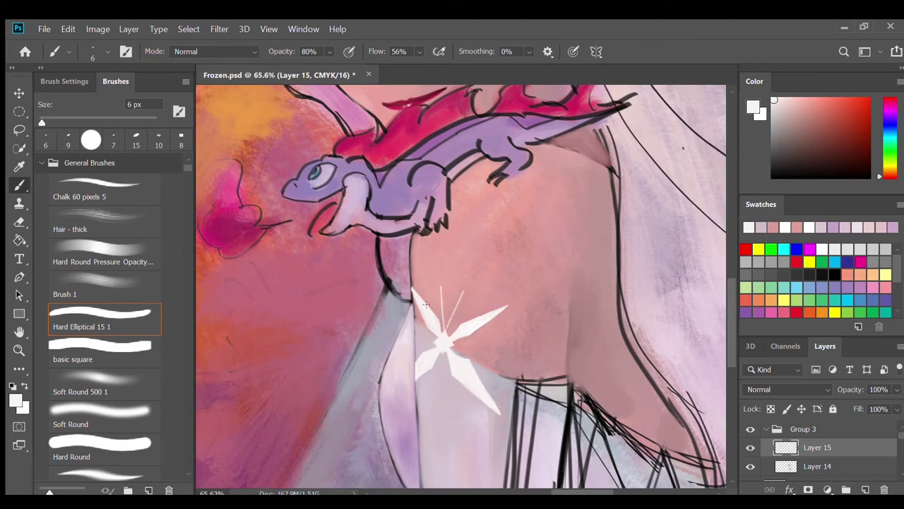
key("bracketright")
key("e")
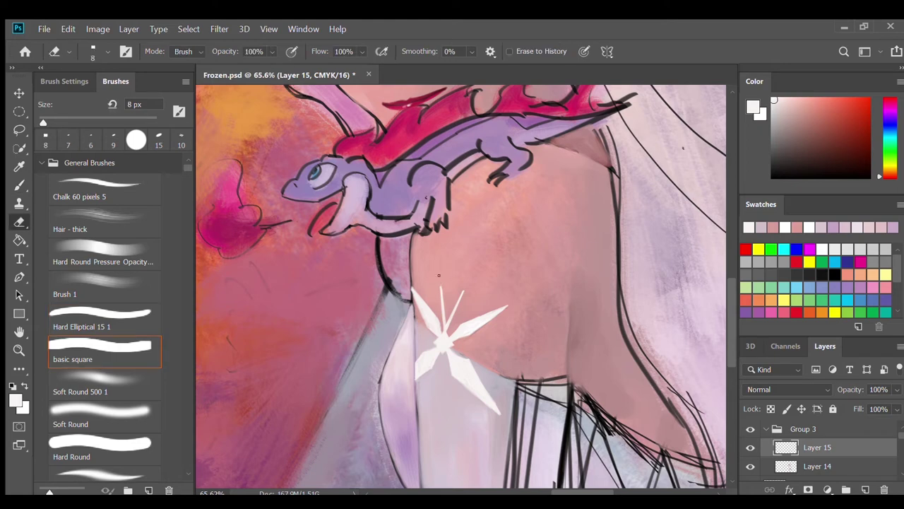
key("b")
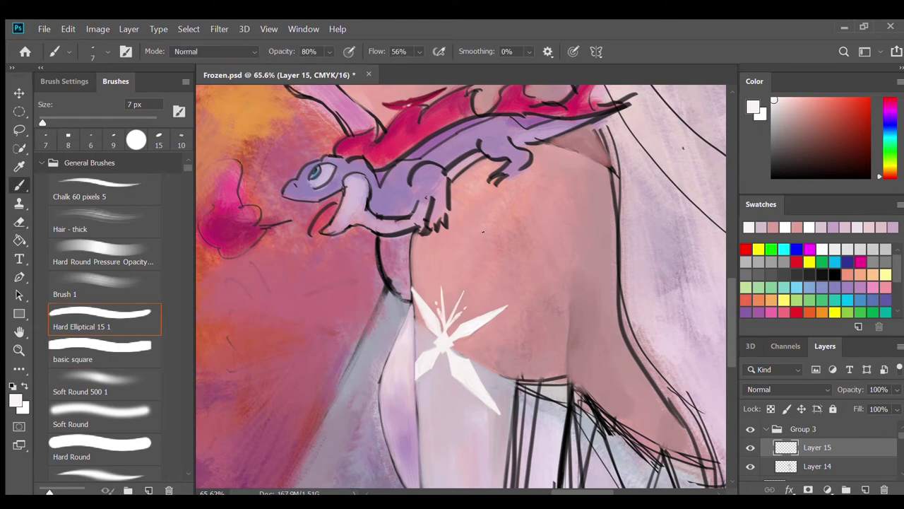
Step: Paint a detached white shard above the ornament and thin rays below its centre at 7 px
mouse_move(452, 251)
left_mouse_down()
mouse_move(445, 284)
mouse_move(504, 276)
mouse_move(429, 208)
left_mouse_up()
key("bracketright")
key("bracketright")
key("bracketright")
key("bracketleft")
key("bracketleft")
key("bracketleft")
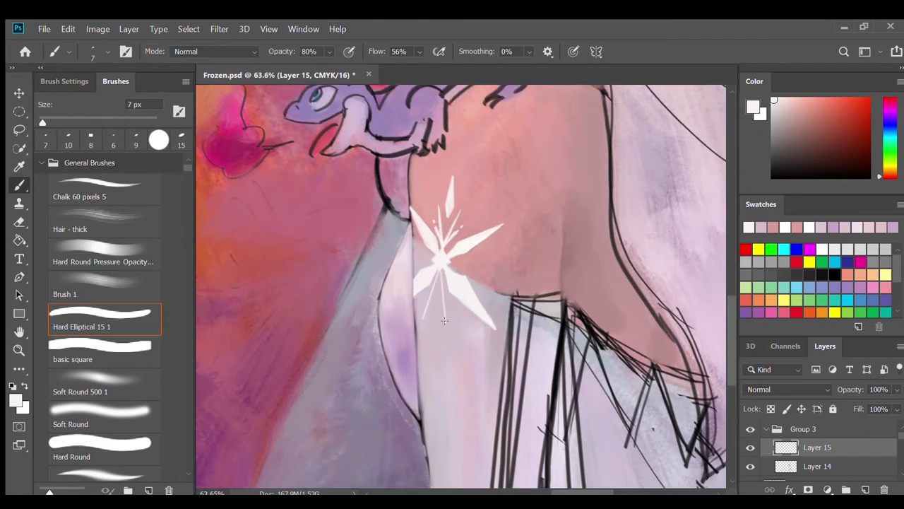
Step: Sharpen the ornament's petal edges at 5 px and add small white dashes and dots beside its thin rays
scroll(413, 251, "up", 3)
key("bracketright")
key("bracketright")
key("bracketright")
key("bracketright")
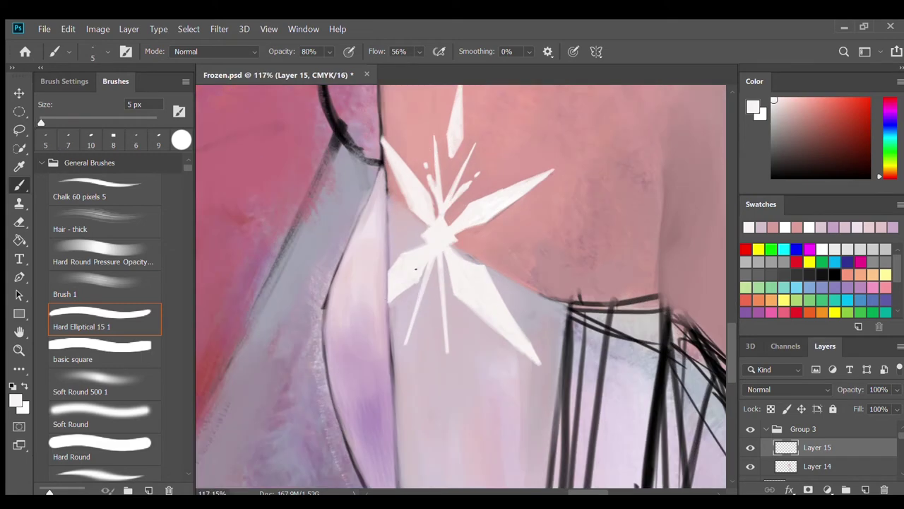
left_click_drag(472, 261, 541, 366)
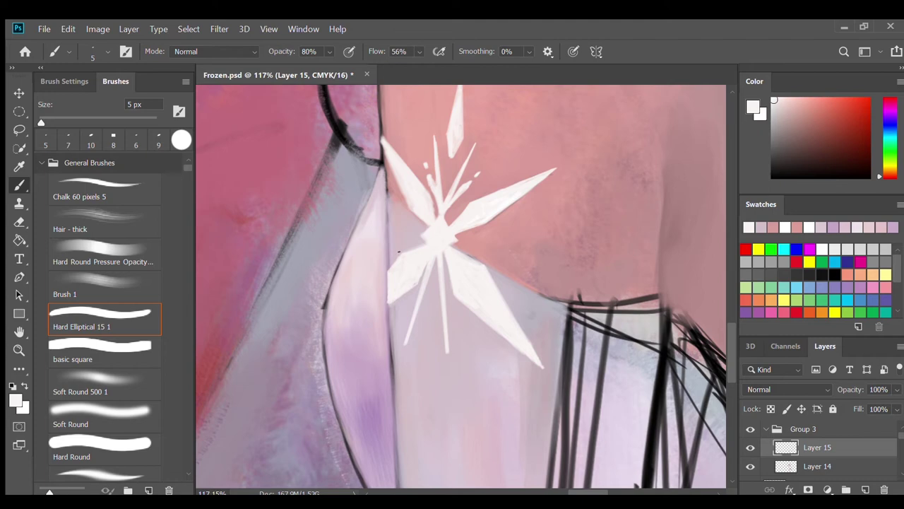
left_click_drag(443, 267, 455, 315)
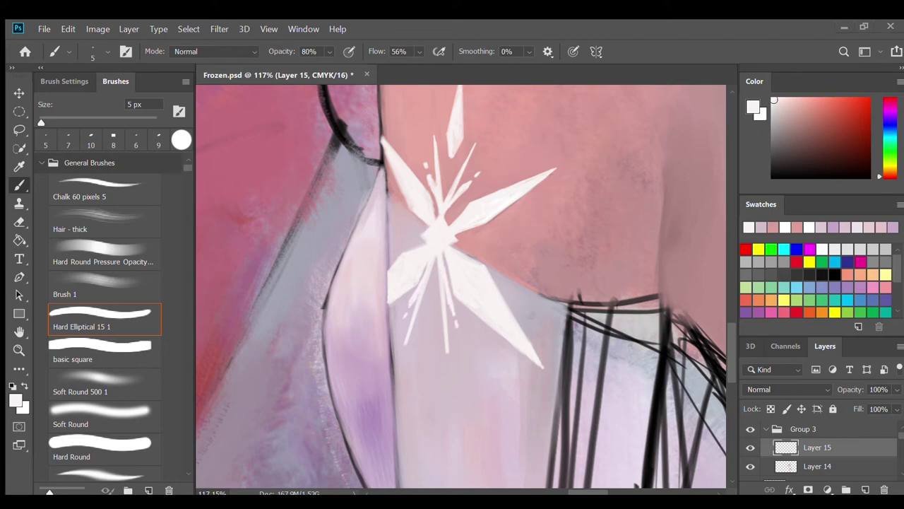
left_click_drag(447, 153, 442, 185)
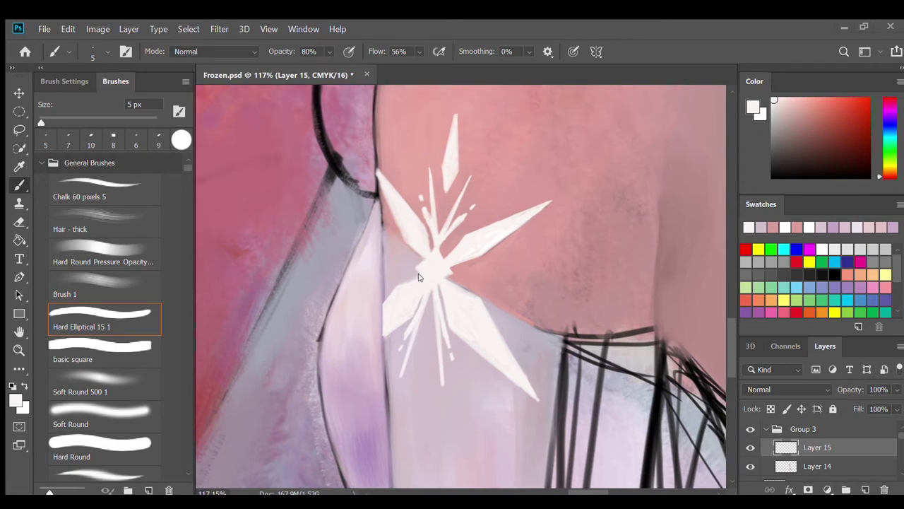
Step: Paint a detached white shard below the ornament on the dress front at 9 px
scroll(445, 311, "down", 5)
scroll(402, 239, "up", 3)
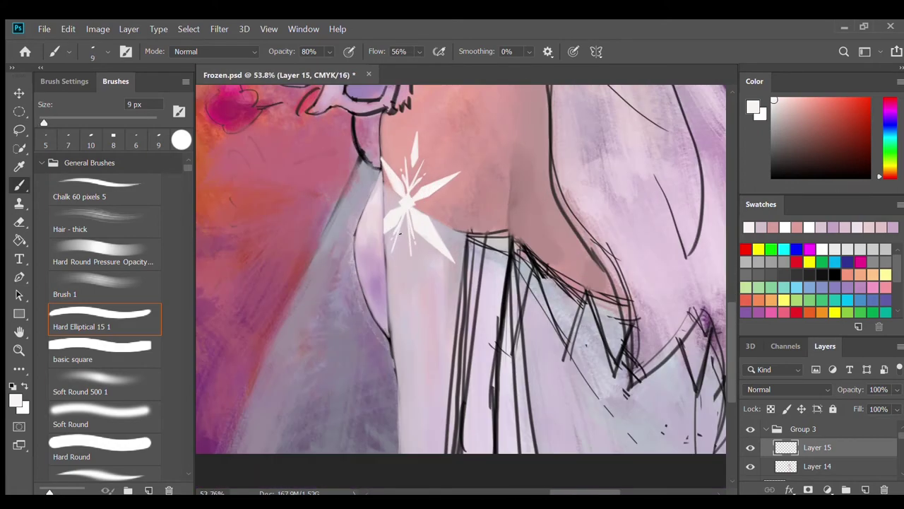
left_click_drag(392, 287, 399, 243)
scroll(453, 201, "down", 4)
scroll(390, 249, "up", 4)
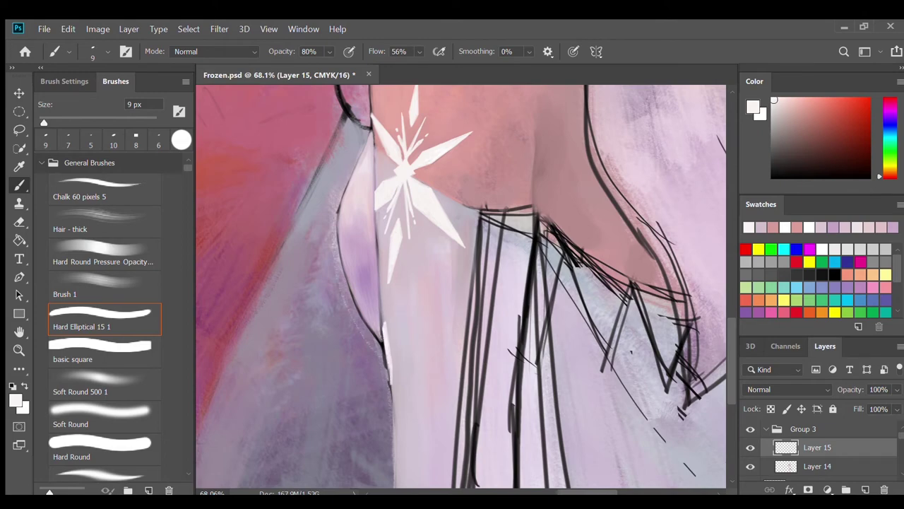
Step: Paint narrow white shards down the dress's front edge at 9 and 6 px, trimming them with the Eraser
left_click_drag(388, 345, 388, 381)
scroll(401, 304, "down", 2)
scroll(401, 303, "up", 3)
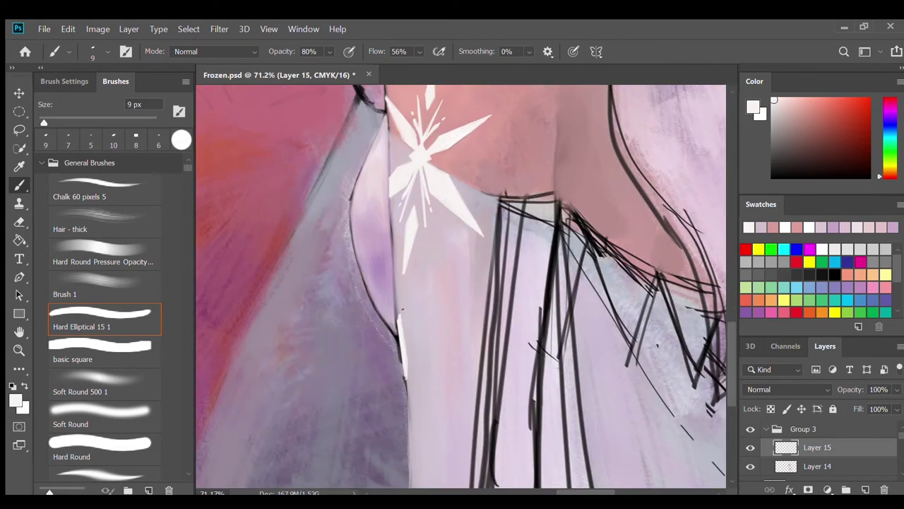
scroll(404, 359, "down", 3)
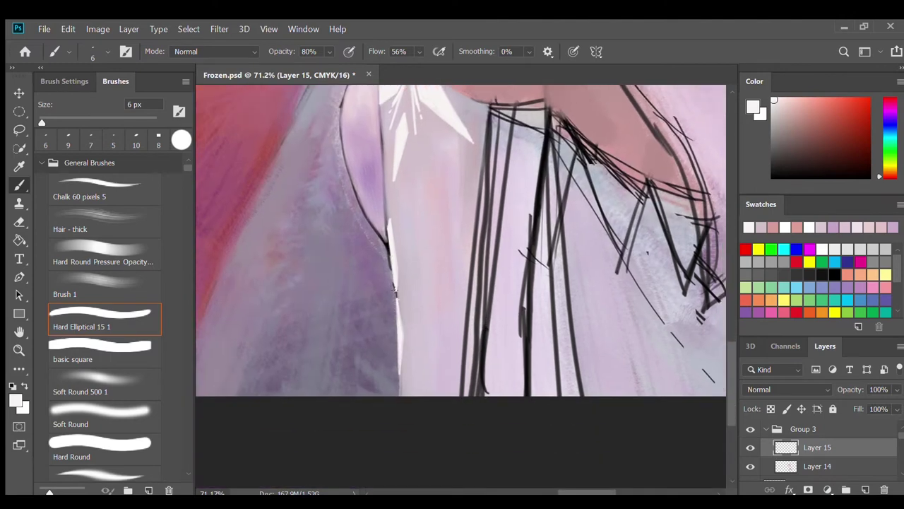
key("e")
scroll(396, 295, "down", 1)
key("b")
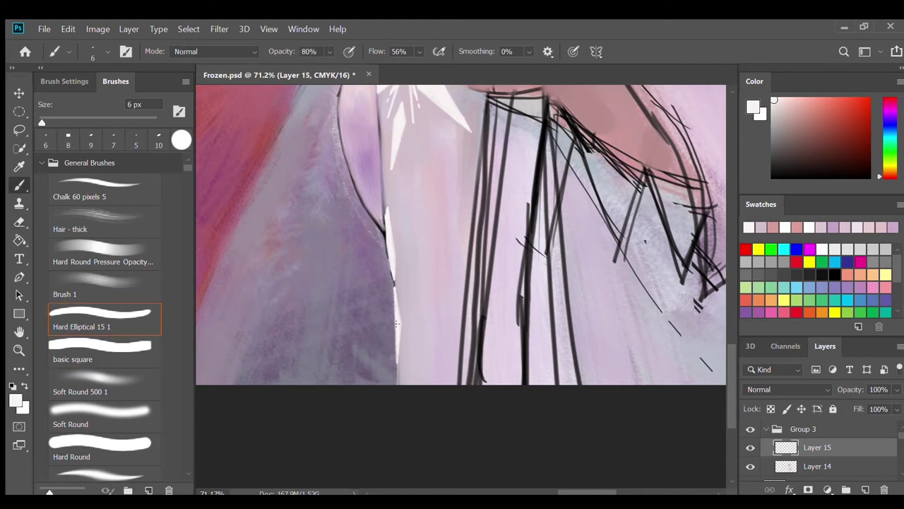
key("bracketright")
key("bracketright")
scroll(378, 327, "down", 5)
scroll(622, 309, "up", 3)
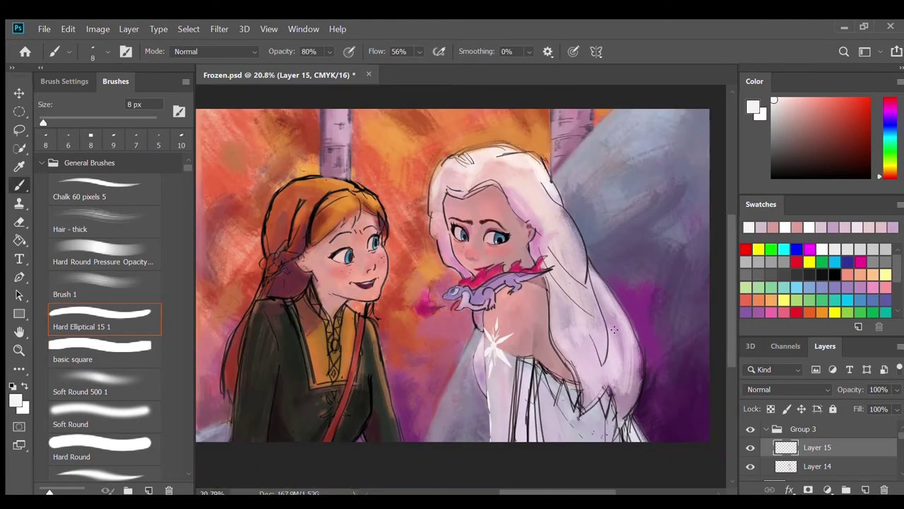
Step: Cover the sketch lines near the dress's back hem with sampled greyish lavender using a large Brush 1
scroll(623, 309, "up", 4)
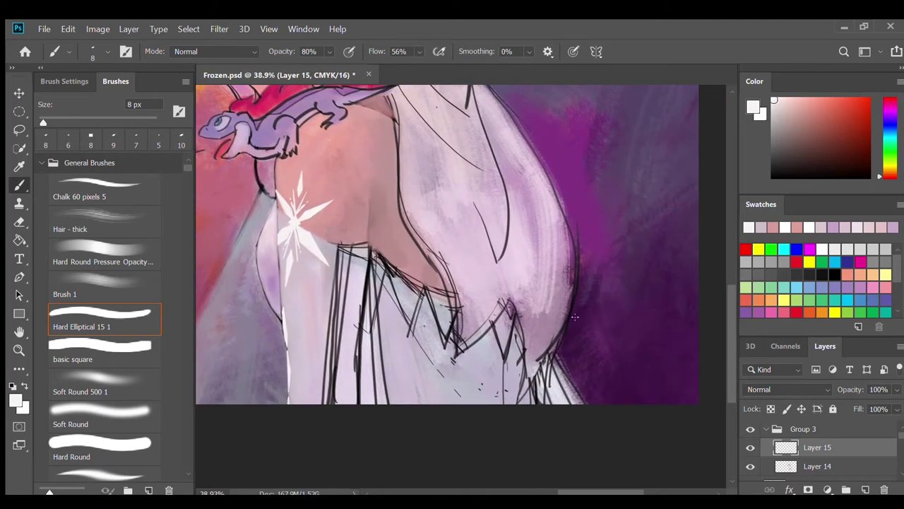
left_click(459, 275, "alt")
left_click(105, 223)
key("bracketright")
key("bracketright")
key("bracketright")
left_click(105, 288)
left_click(448, 371, "alt")
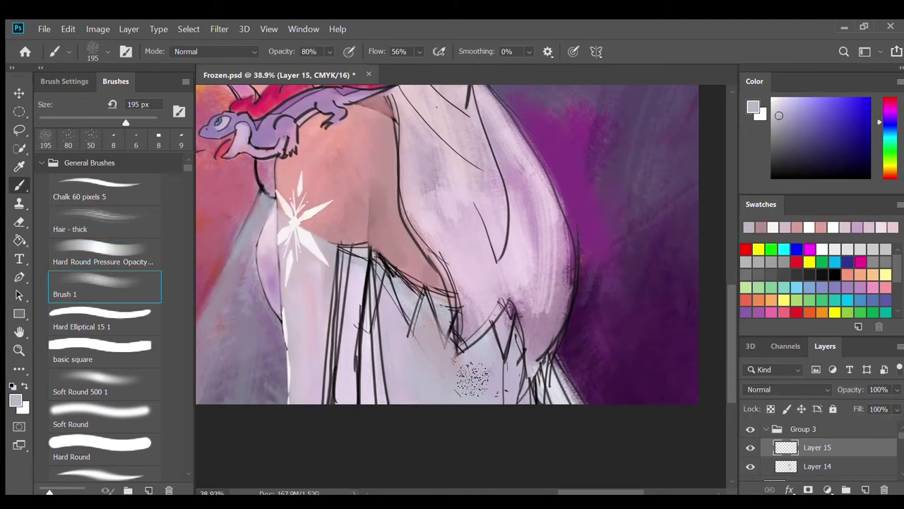
key("bracketleft")
mouse_move(555, 399)
left_mouse_down()
mouse_move(523, 360)
mouse_move(504, 384)
left_mouse_up()
Step: Paint sampled dress tones over the zigzag sketch lines along the neckline and the folds below the hair
left_click(424, 318, "alt")
left_click_drag(430, 265, 382, 315)
mouse_move(449, 290)
left_mouse_down()
mouse_move(435, 346)
mouse_move(458, 357)
left_mouse_up()
mouse_move(515, 311)
left_mouse_down()
mouse_move(503, 367)
mouse_move(480, 350)
left_mouse_up()
key("bracketright")
key("bracketright")
key("bracketright")
key("bracketright")
left_click(495, 339, "alt")
left_click_drag(544, 403, 541, 357)
left_click_drag(422, 272, 409, 346)
mouse_move(388, 254)
left_mouse_down()
mouse_move(374, 325)
mouse_move(406, 296)
left_mouse_up()
key("bracketleft")
left_click_drag(424, 325, 452, 384)
Step: Soften the boundary between the back skin and the dress with sampled dusty pink and lavender at 125 px
key("ctrl+minus")
key("ctrl+minus")
left_click(435, 278, "alt")
key("bracketright")
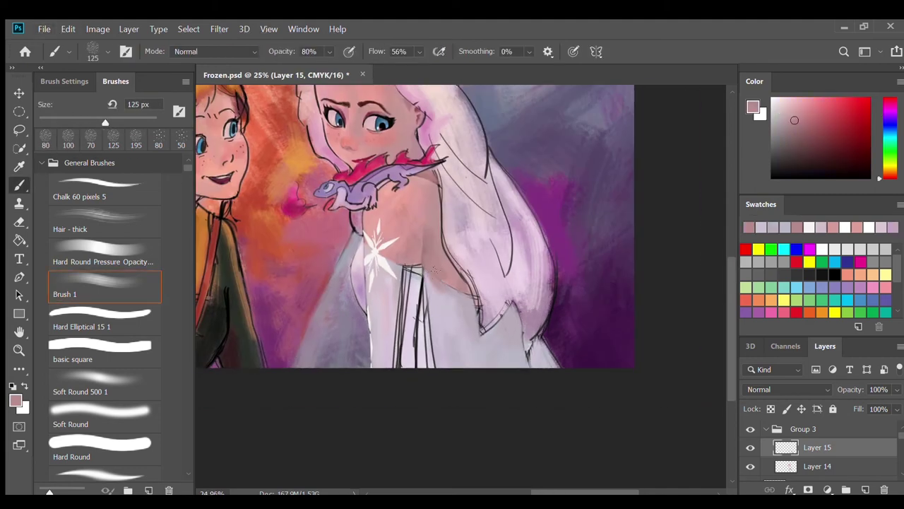
left_click(448, 312, "alt")
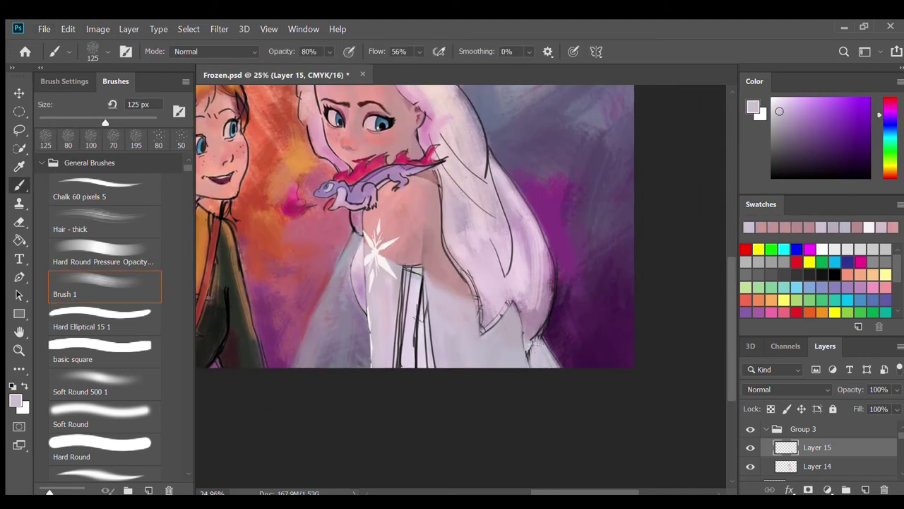
Step: Refine the dress's back neckline with Brush 1, using sampled dusty pink at 40 px and greyish lavender at 50 px
scroll(404, 321, "up", 4)
left_click(404, 322, "alt")
left_click(102, 286)
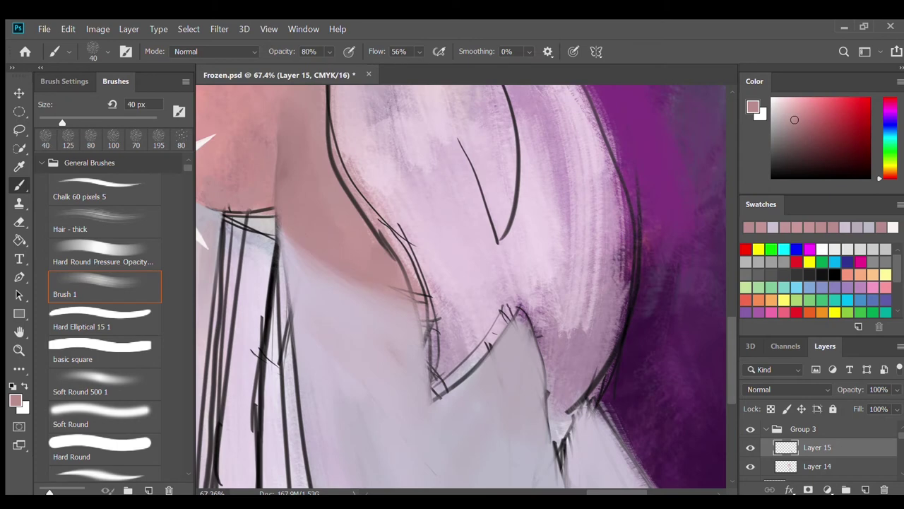
scroll(417, 282, "down", 1)
left_click(417, 282, "alt")
key("bracketright")
scroll(534, 361, "down", 4)
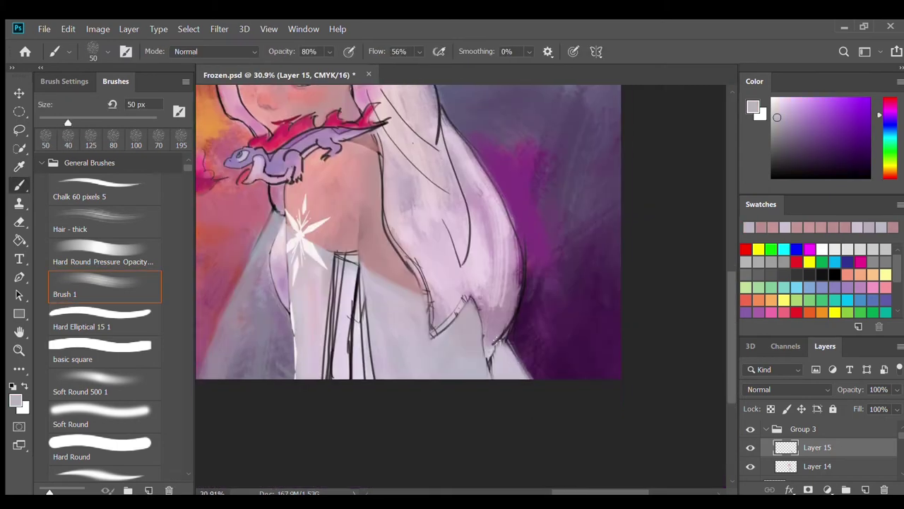
Step: Paint off-white highlights along the folds of the dress's back, hem corner and front with Brush 1 at 80 px
scroll(534, 361, "up", 2)
key("bracketright")
key("bracketright")
key("bracketright")
mouse_move(357, 212)
left_mouse_down()
mouse_move(361, 263)
mouse_move(413, 290)
left_mouse_up()
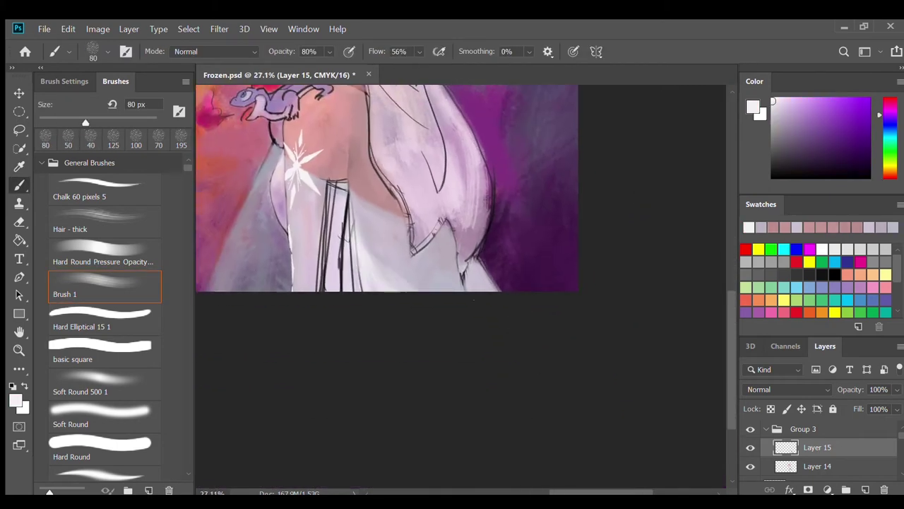
left_click_drag(469, 265, 494, 289)
left_click_drag(311, 227, 310, 290)
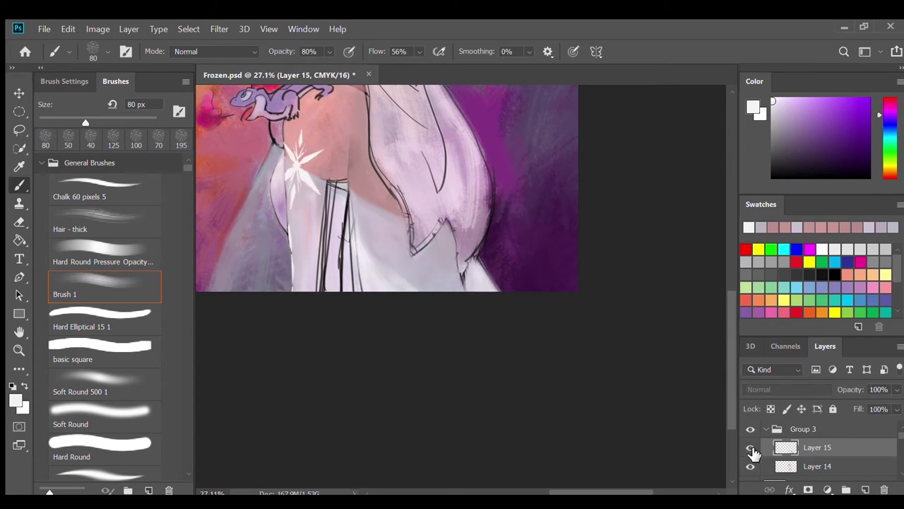
Step: Cover the sketched dress panel below the arm with off-white and switch to Hard Round Pressure Opacity at 30 px
mouse_move(331, 194)
left_mouse_down()
mouse_move(332, 290)
mouse_move(320, 291)
mouse_move(353, 291)
left_mouse_up()
key("comma")
scroll(356, 301, "up", 1)
key("bracketleft")
key("bracketleft")
key("bracketleft")
key("bracketleft")
key("bracketleft")
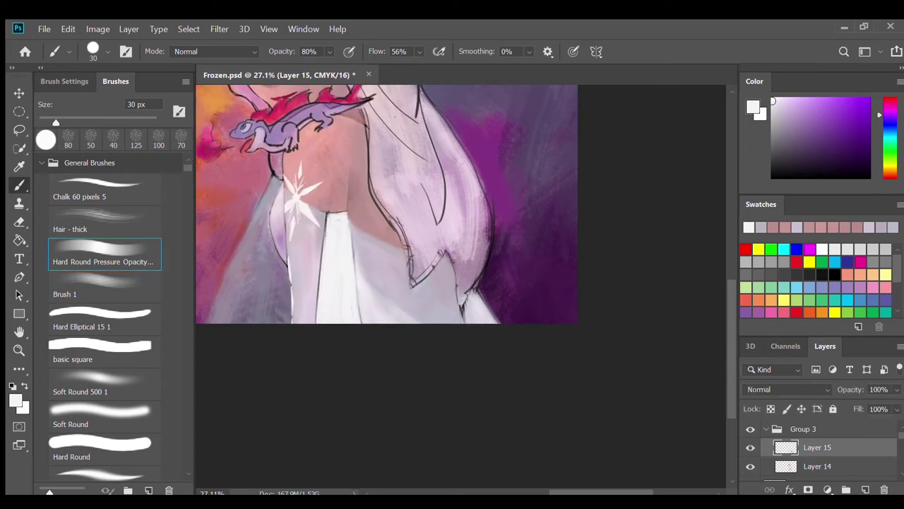
Step: Paint mauve vertical fold strokes down the white dress panel, switching to the Sampled Brush 1 15 brush
key("i")
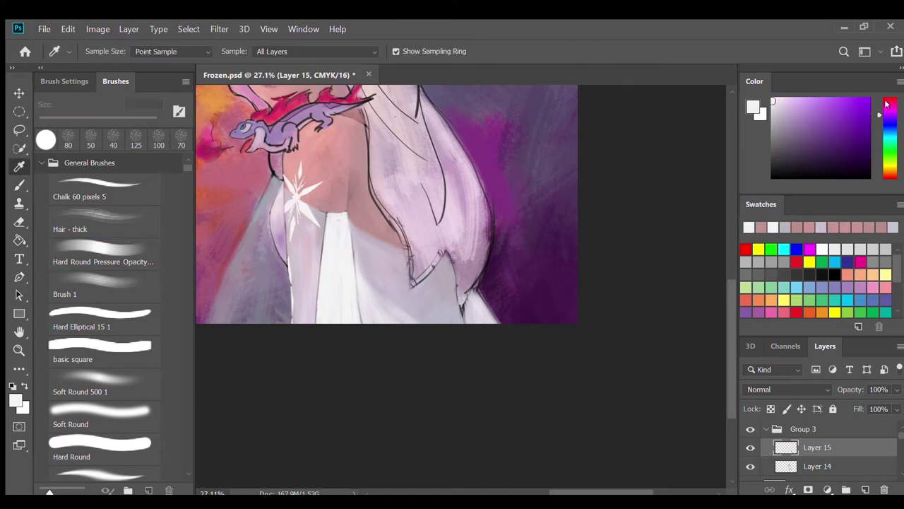
key("b")
mouse_move(345, 224)
left_mouse_down()
mouse_move(347, 322)
mouse_move(332, 322)
left_mouse_up()
mouse_move(345, 226)
left_mouse_down()
mouse_move(345, 322)
mouse_move(329, 322)
left_mouse_up()
key("period")
key("period")
scroll(322, 223, "up", 2)
key("bracketleft")
key("bracketleft")
key("bracketleft")
mouse_move(327, 225)
left_mouse_down()
mouse_move(328, 356)
mouse_move(328, 299)
left_mouse_up()
left_click_drag(325, 268, 326, 367)
Step: Add another vertical fold stroke along the white panel with a sampled tone and pick up off-white from the panel
key("i")
left_click(343, 258)
key("b")
mouse_move(347, 219)
left_mouse_down()
mouse_move(350, 347)
mouse_move(354, 340)
mouse_move(351, 368)
left_mouse_up()
left_click(337, 332, "alt")
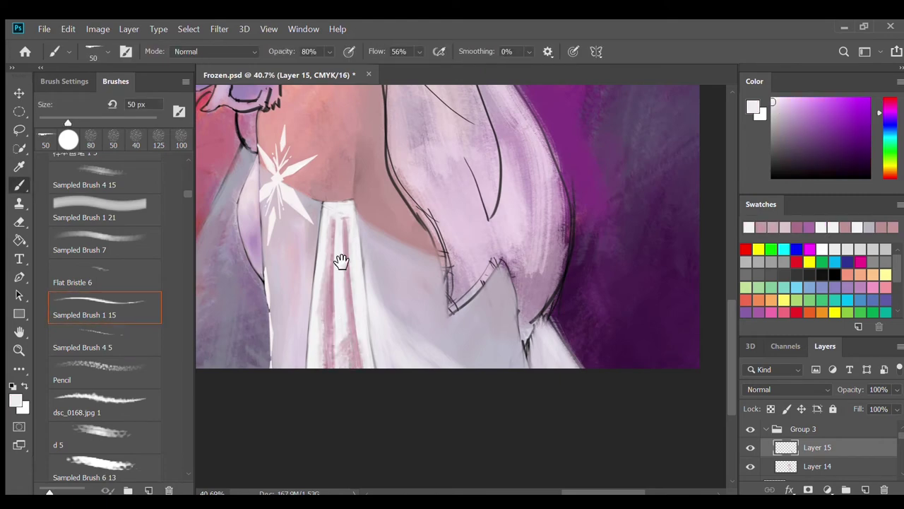
Step: Blend sampled off-white over the white panel's mauve folds with Sampled Brush 1 15 at 100 px
scroll(310, 177, "down", 3)
scroll(445, 226, "up", 2)
key("bracketright")
key("bracketright")
key("bracketright")
key("bracketright")
key("bracketright")
left_click(447, 233, "alt")
mouse_move(445, 226)
left_mouse_down()
mouse_move(456, 358)
mouse_move(444, 259)
left_mouse_up()
left_click_drag(432, 315, 433, 357)
Step: Tint the white panel's lower folds with bright yellow strokes at 100 px
left_click(438, 332, "alt")
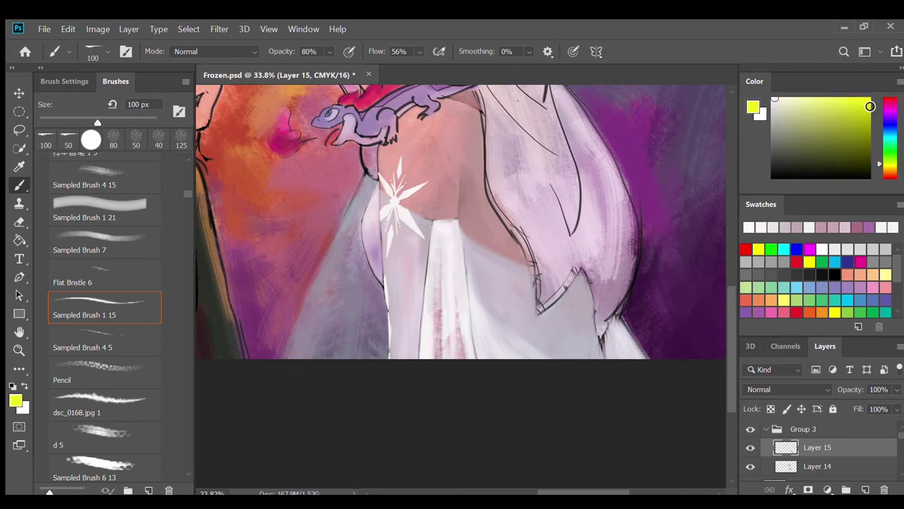
left_click(428, 349, "alt")
mouse_move(460, 311)
left_mouse_down()
mouse_move(459, 238)
mouse_move(459, 357)
mouse_move(428, 298)
left_mouse_up()
scroll(438, 297, "down", 2)
scroll(438, 296, "up", 3)
Step: Shade the white panel's outer edge with sampled grey-mauve at 45 px and touch up its top edge with sampled off-white and white
left_click(428, 297, "alt")
key("bracketleft")
key("bracketleft")
key("bracketleft")
key("bracketleft")
key("bracketleft")
key("bracketleft")
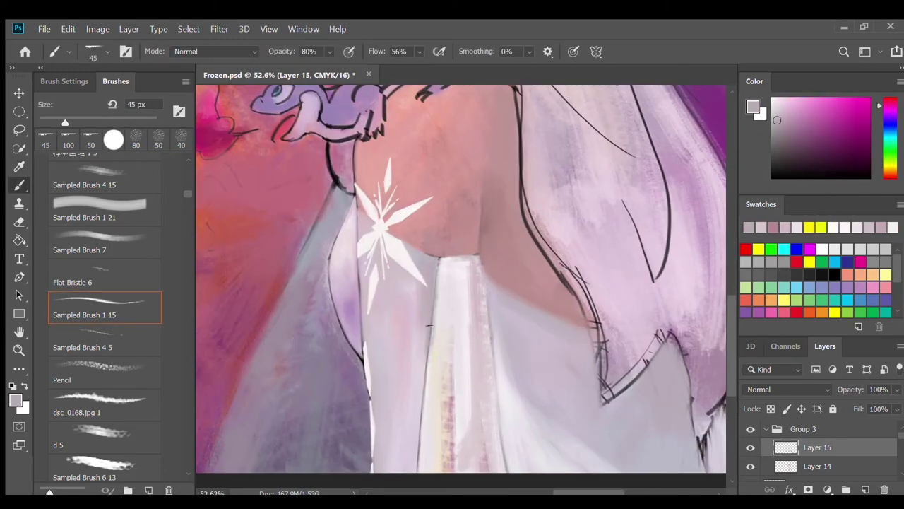
scroll(428, 298, "down", 2)
left_click(452, 208, "alt")
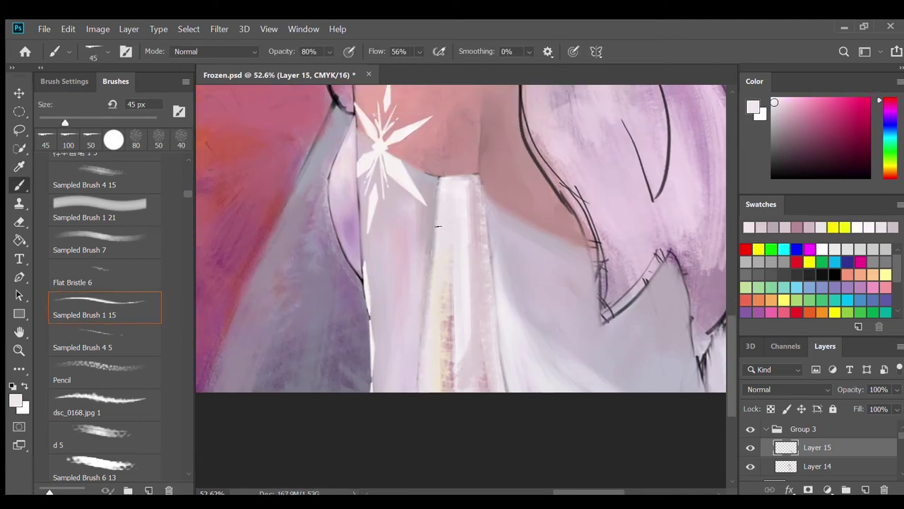
left_click(446, 186, "alt")
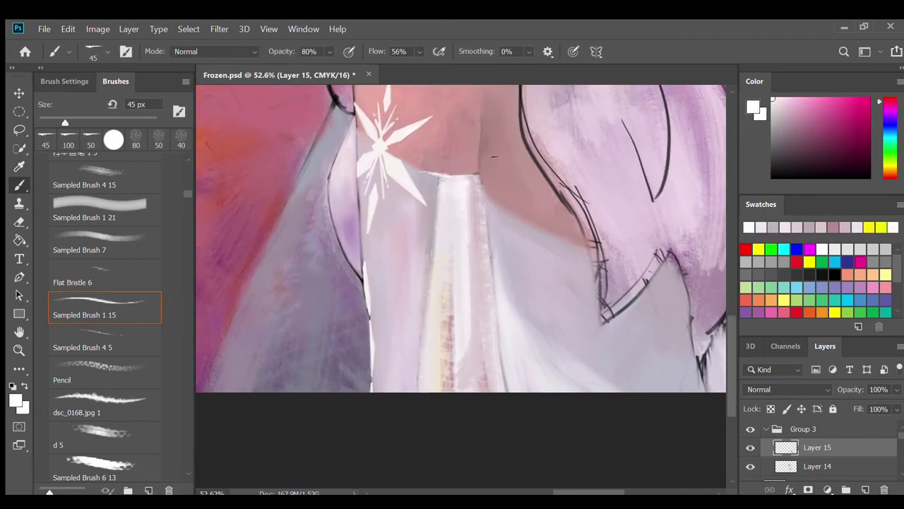
Step: Cover the purple shading on the narrow dress strip beside the star with sampled pink and pale pink at 45 px
scroll(428, 169, "up", 3)
scroll(445, 183, "down", 5)
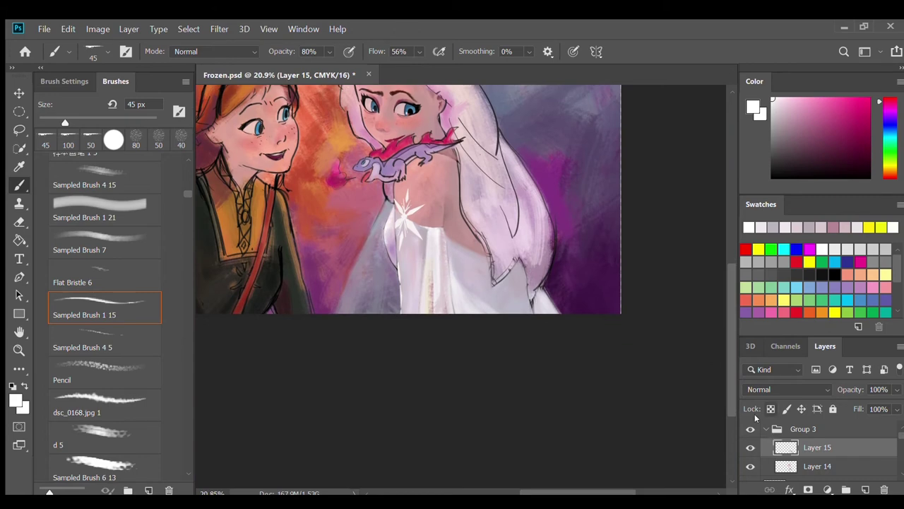
scroll(628, 443, "up", 4)
left_click(413, 337, "alt")
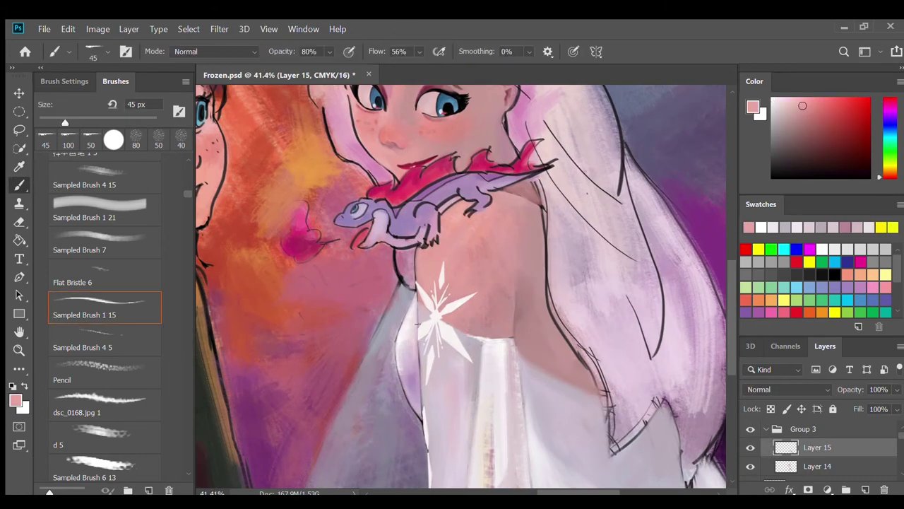
left_click(410, 385, "alt")
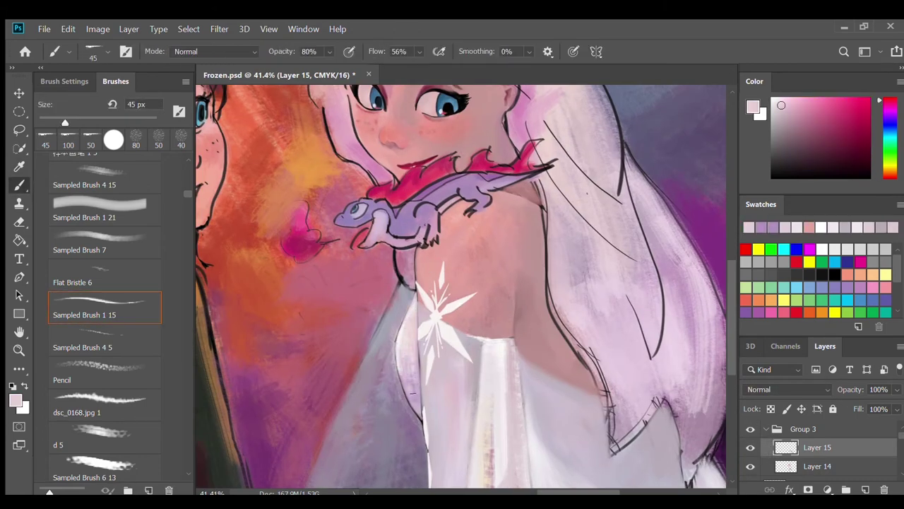
scroll(412, 385, "down", 5)
scroll(632, 273, "up", 1)
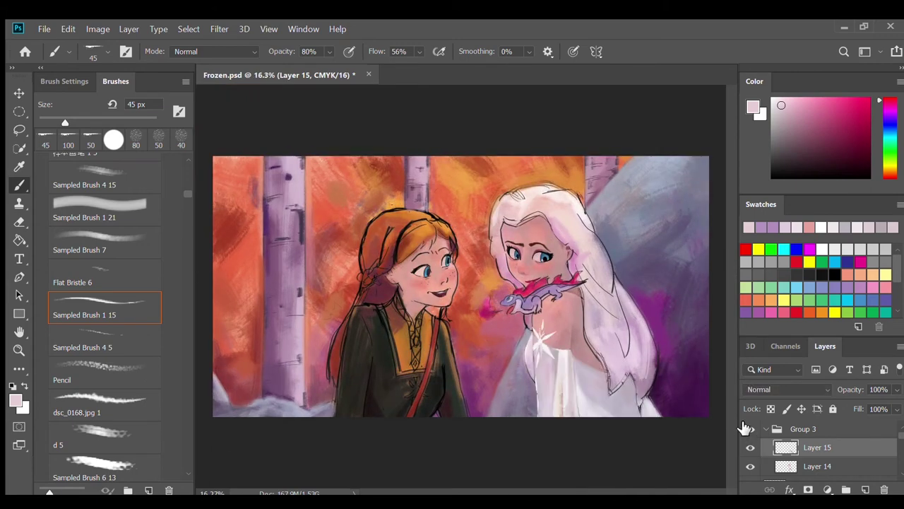
Step: Sample mauve tones from the painting and smooth the grey dress area behind the white panel at 125 px
scroll(638, 430, "up", 3)
left_click(678, 234, "alt")
left_click_drag(527, 399, 534, 332)
left_click(537, 362, "alt")
key("bracketright")
key("bracketright")
left_click(558, 367, "alt")
mouse_move(551, 399)
left_mouse_down()
mouse_move(549, 358)
mouse_move(594, 361)
left_mouse_up()
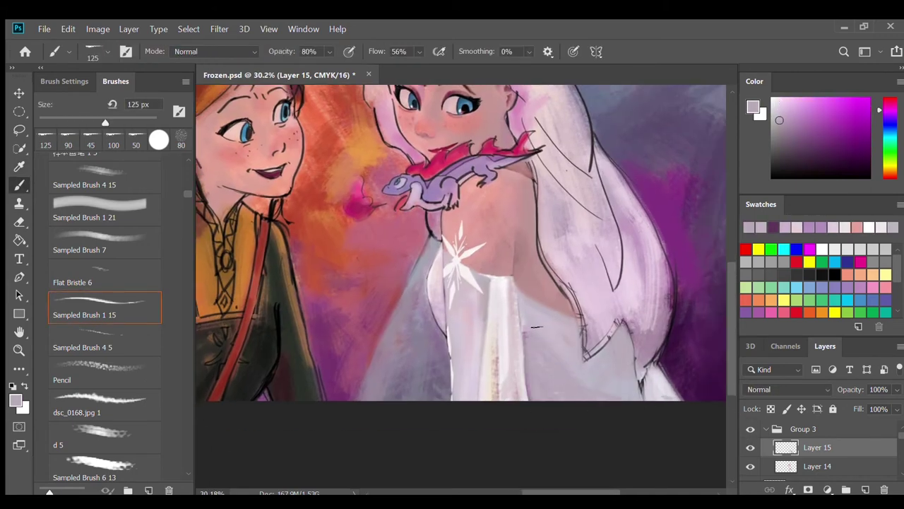
Step: Add a small turquoise accent to the dress edge beside the star with Sampled Brush 1 21 at 35 px
left_click(137, 215)
left_click(822, 249)
key("bracketleft")
key("bracketleft")
key("bracketleft")
key("bracketleft")
key("bracketleft")
key("bracketleft")
key("bracketleft")
key("bracketleft")
key("bracketleft")
key("bracketleft")
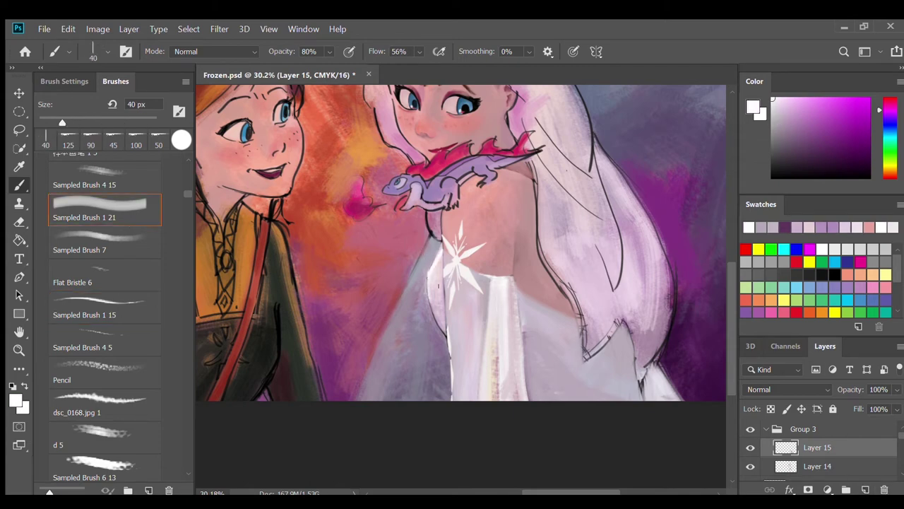
key("z")
key("b")
left_click(884, 134)
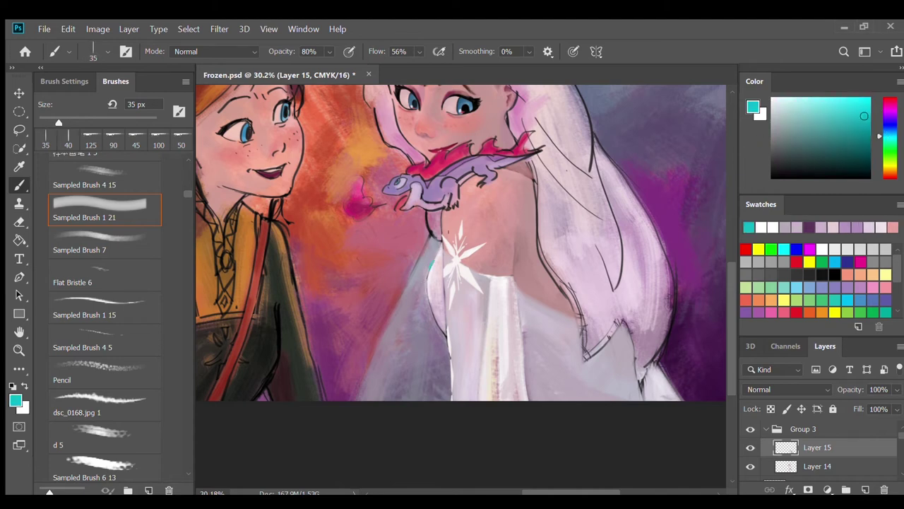
Step: Paint white highlights along the edges of the narrow dress strip beside the star at 35 px
left_click(775, 104)
key("o")
key("b")
key("x")
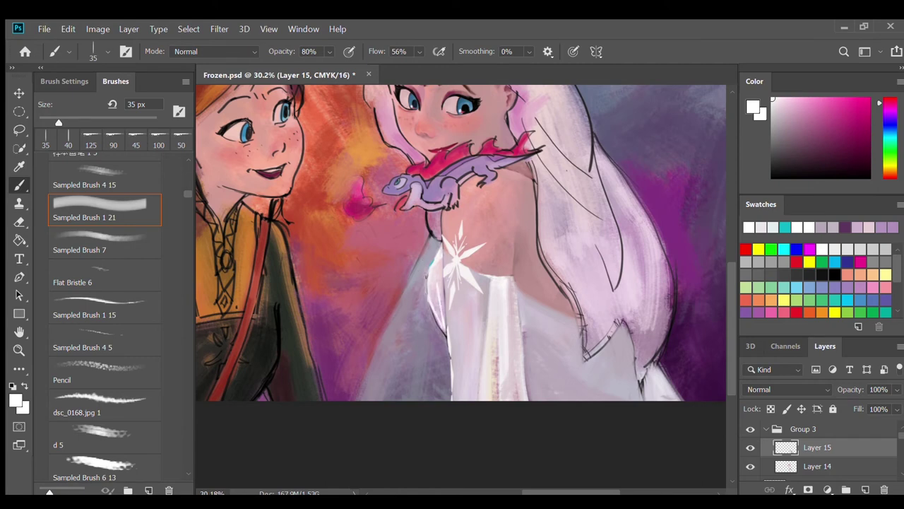
left_click_drag(438, 323, 427, 281)
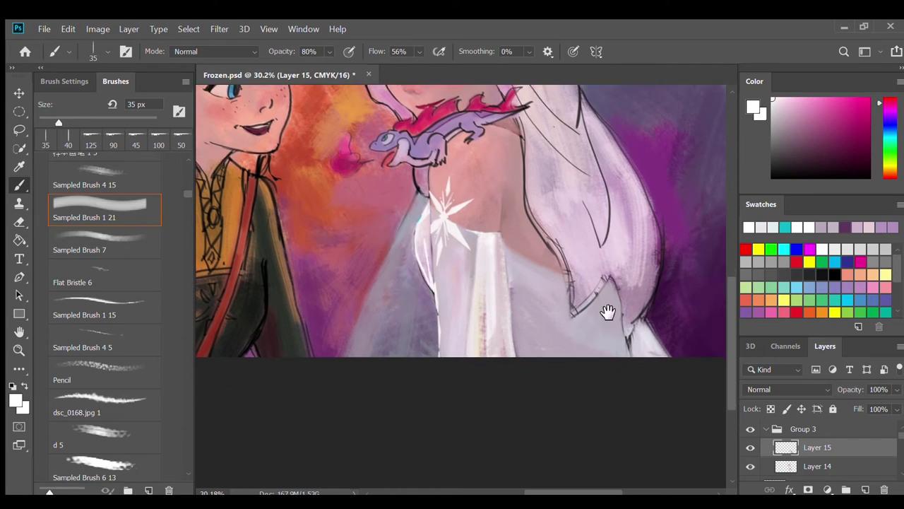
Step: Dot small white beads along the neckline over the woman's arm and back using Chalk 60 pixels 5 at 25 px
left_click_drag(530, 267, 467, 239)
key("period")
key("period")
key("period")
key("period")
key("period")
key("comma")
key("comma")
key("comma")
key("comma")
key("shift+comma")
key("bracketleft")
key("bracketleft")
key("bracketleft")
key("bracketleft")
key("bracketleft")
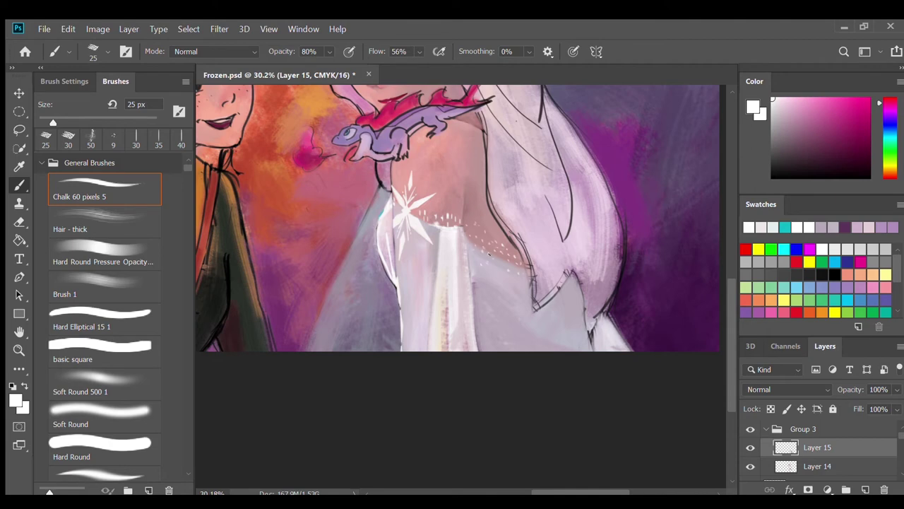
scroll(461, 268, "down", 2)
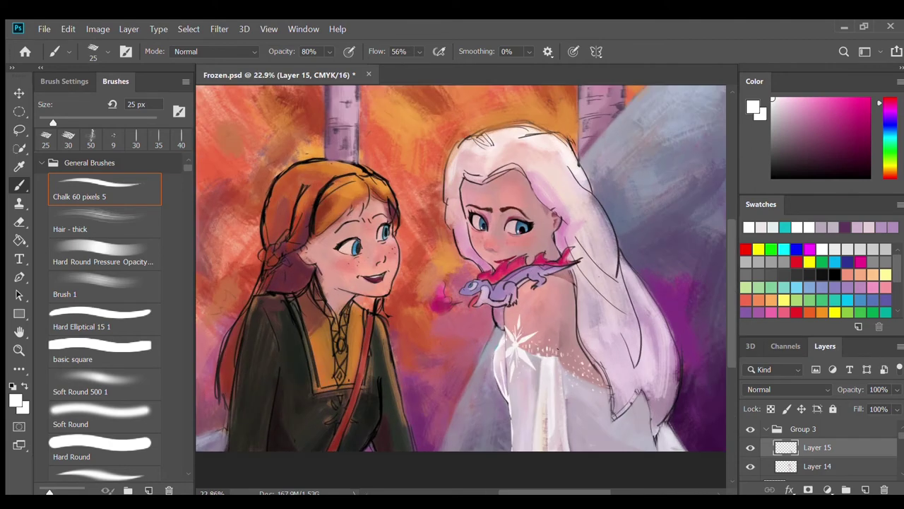
left_click_drag(652, 369, 588, 331)
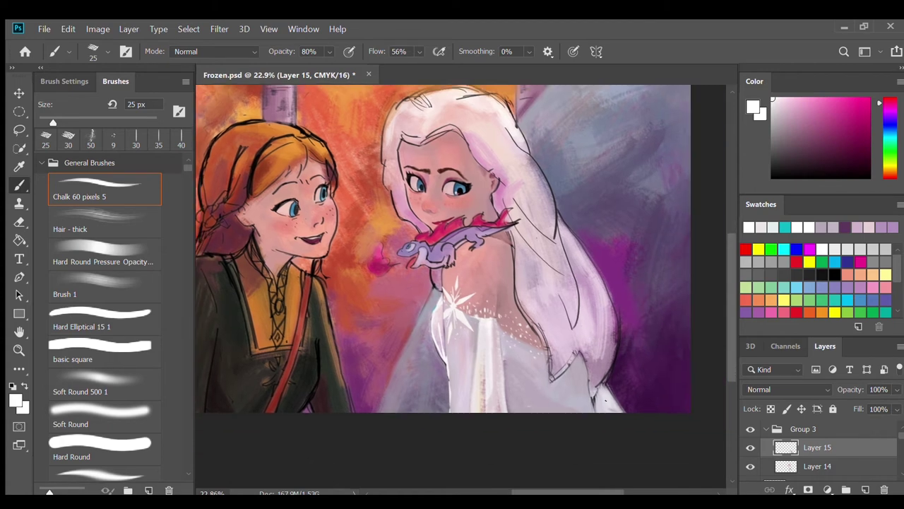
Step: Paint white branching lines across the back of the dress at 40 px and add turquoise gem marks below the beads
key("bracketright")
key("bracketright")
key("bracketright")
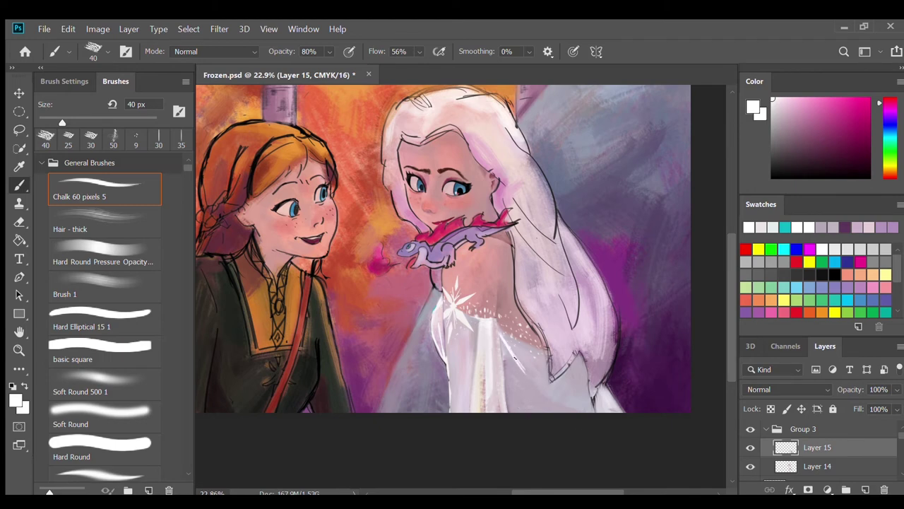
left_click_drag(532, 349, 544, 375)
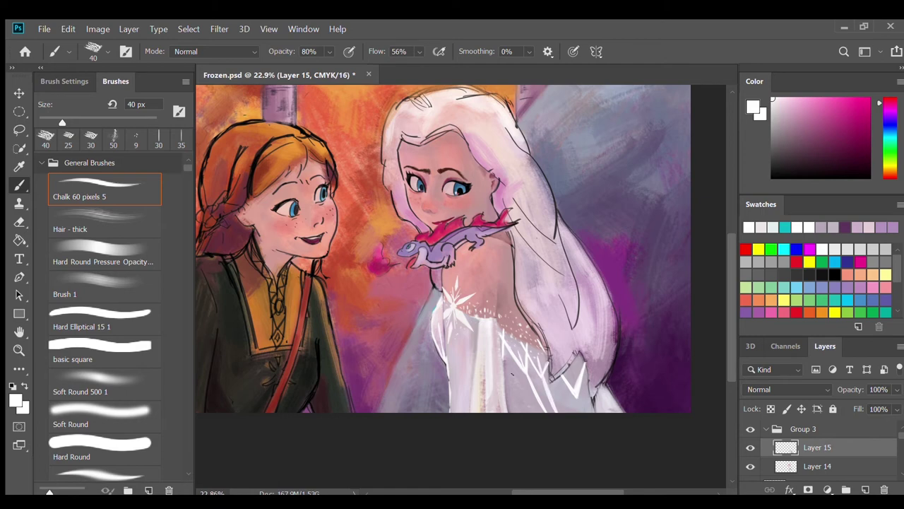
left_click(506, 337, "alt")
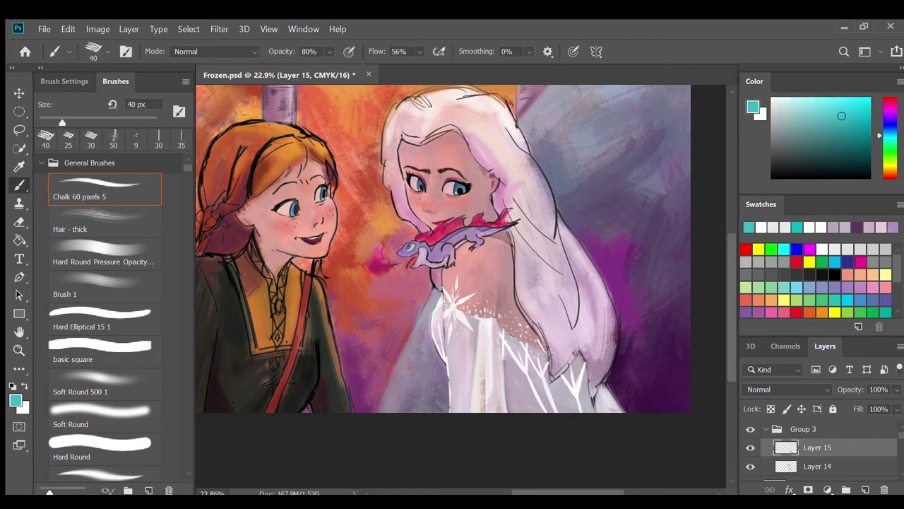
left_click(804, 119)
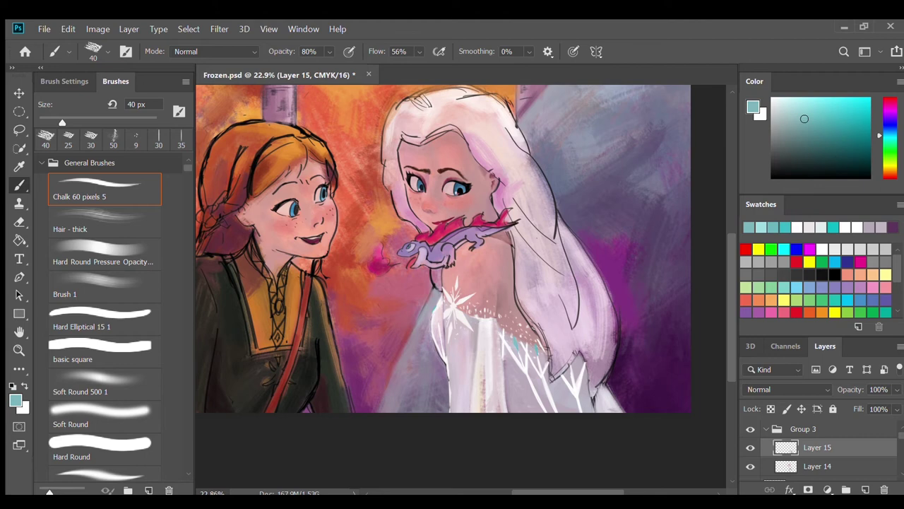
Step: Touch up the branch pattern with sampled mauve and add more white strokes down the back of the dress at 45 px
left_click(567, 369, "alt")
key("bracketright")
key("bracketright")
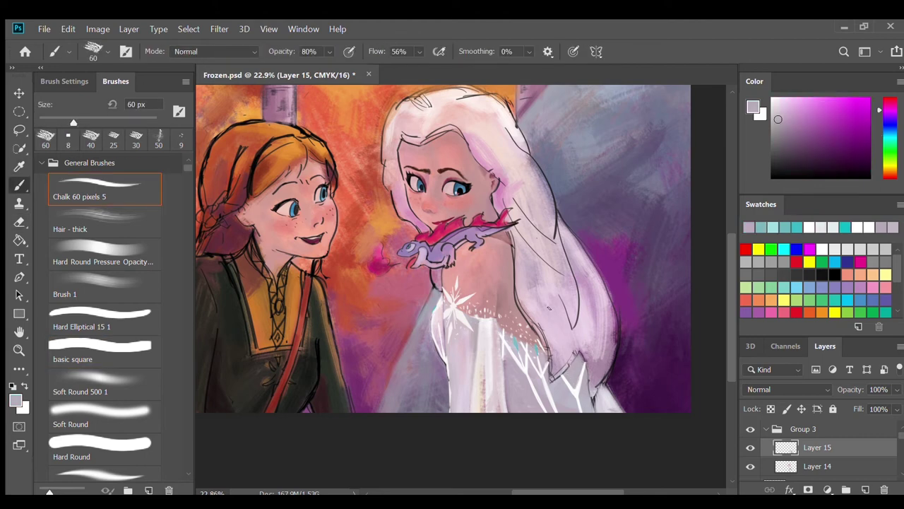
left_click(568, 372, "alt")
key("bracketleft")
key("bracketleft")
key("bracketleft")
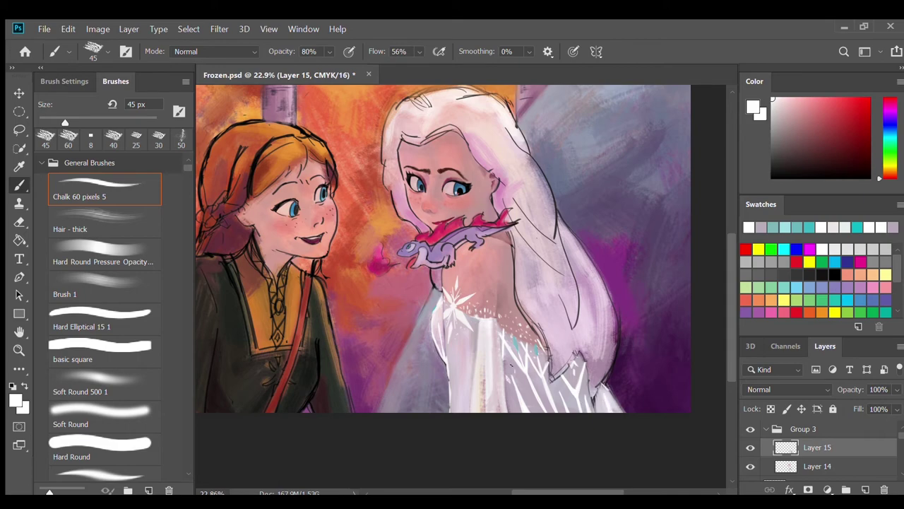
scroll(517, 319, "up", 1)
scroll(518, 320, "down", 2)
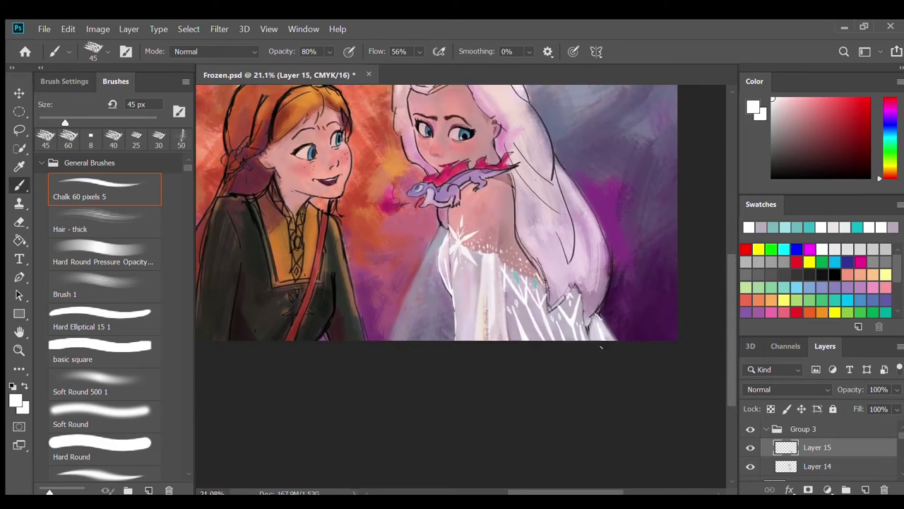
Step: Fade the lower branch lines into the dress with a large soft brush and sampled purple and pale pink tones
key("i")
left_click(518, 319)
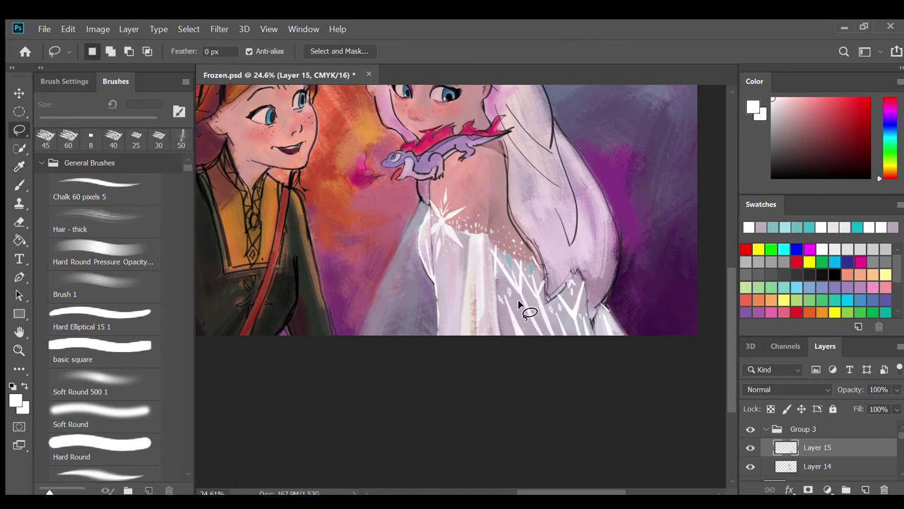
key("b")
key("ctrl+z")
key("ctrl+z")
key("ctrl+z")
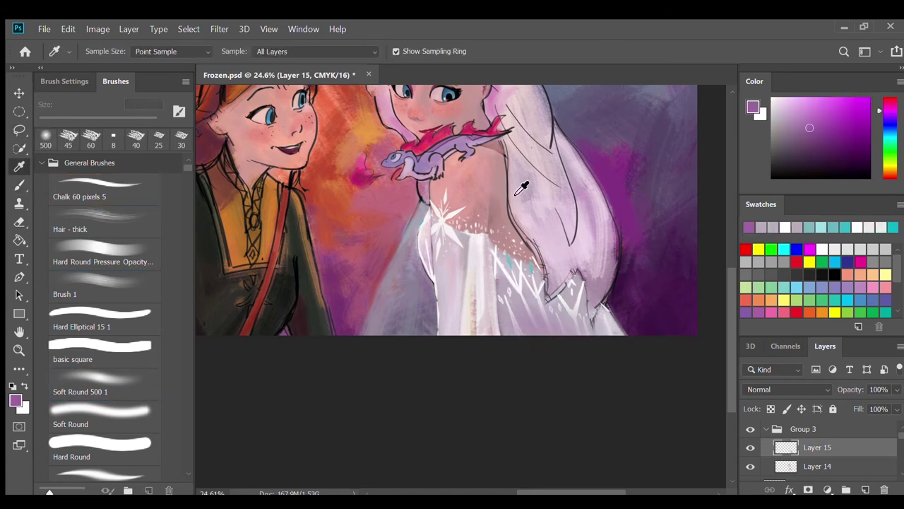
left_click(541, 329, "alt")
key("bracketleft")
key("bracketleft")
key("bracketleft")
scroll(471, 312, "up", 3)
Step: Sharpen the white branch lines and diamond marks on the dress with Hard Round Pressure Opacity at 20 px
left_click(102, 254)
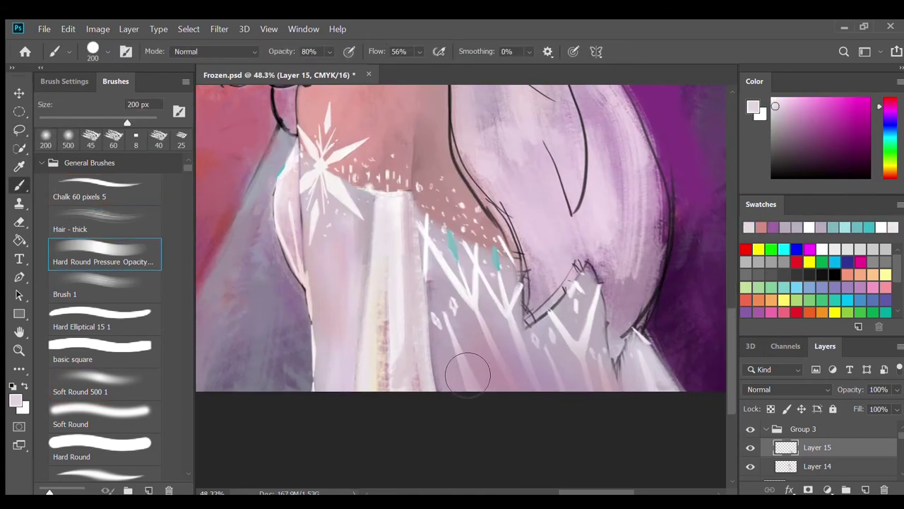
left_click(452, 353, "alt")
left_click(454, 318, "alt")
key("bracketleft")
key("bracketleft")
key("bracketleft")
key("bracketright")
key("bracketright")
left_click_drag(651, 335, 619, 299)
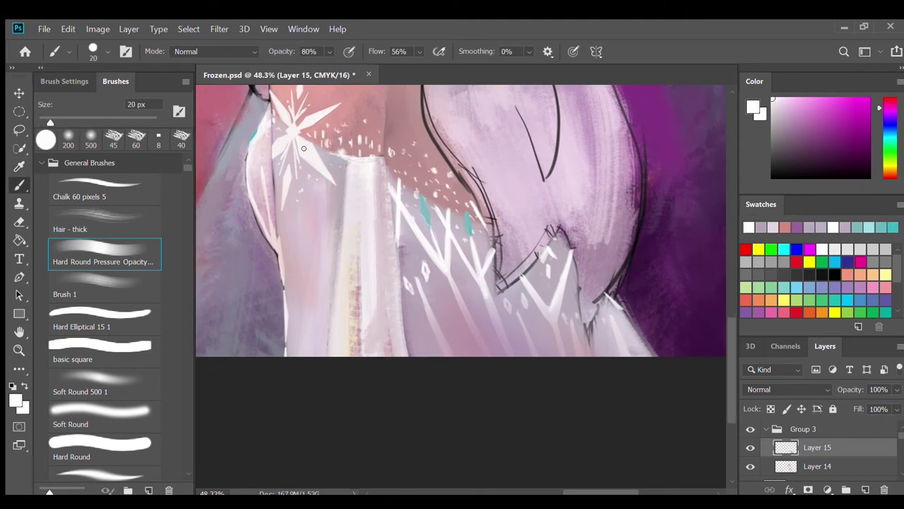
left_click_drag(254, 114, 197, 156)
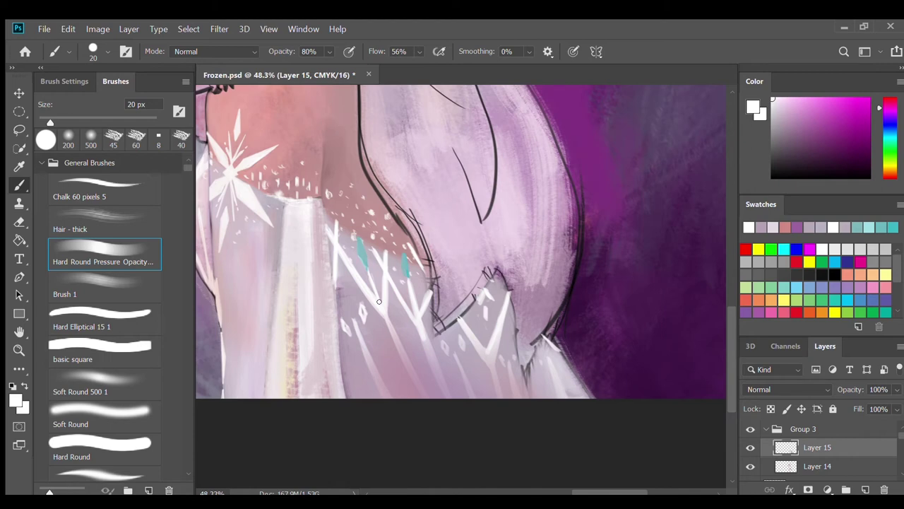
Step: Fill the gaps between the upper branch lines with dark plum at 10 px
left_click(394, 373, "alt")
key("bracketleft")
left_click_drag(351, 248, 355, 261)
scroll(360, 244, "down", 2)
key("bracketright")
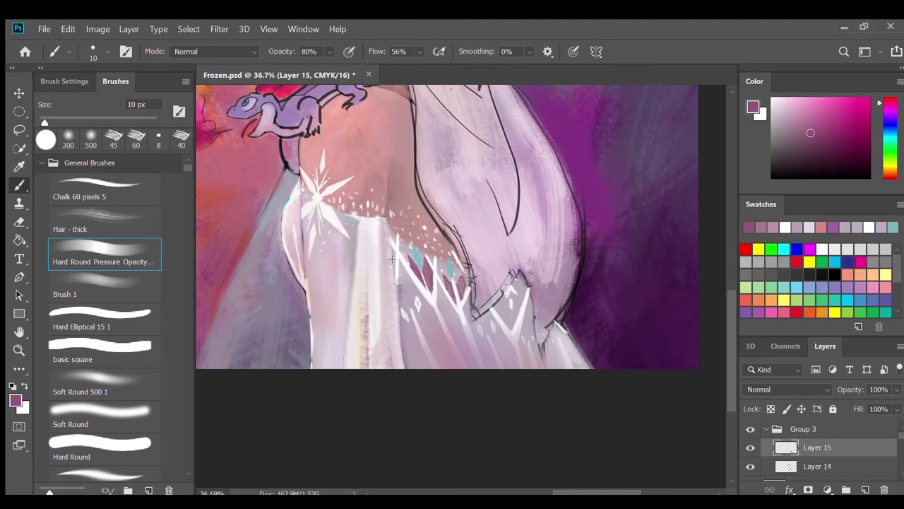
Step: Redraw the long lower branch lines of the dress in sampled white with a fine 10 px brush
left_click(563, 325, "alt")
key("bracketright")
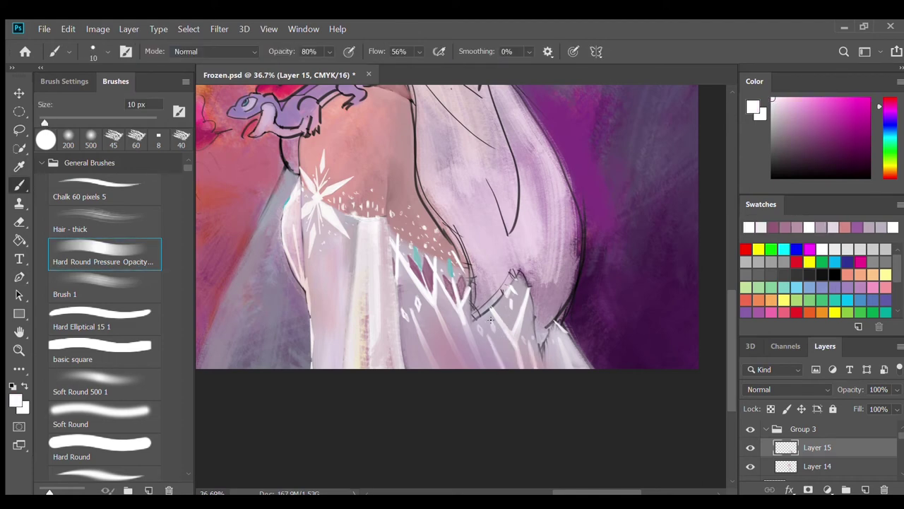
scroll(459, 318, "up", 2)
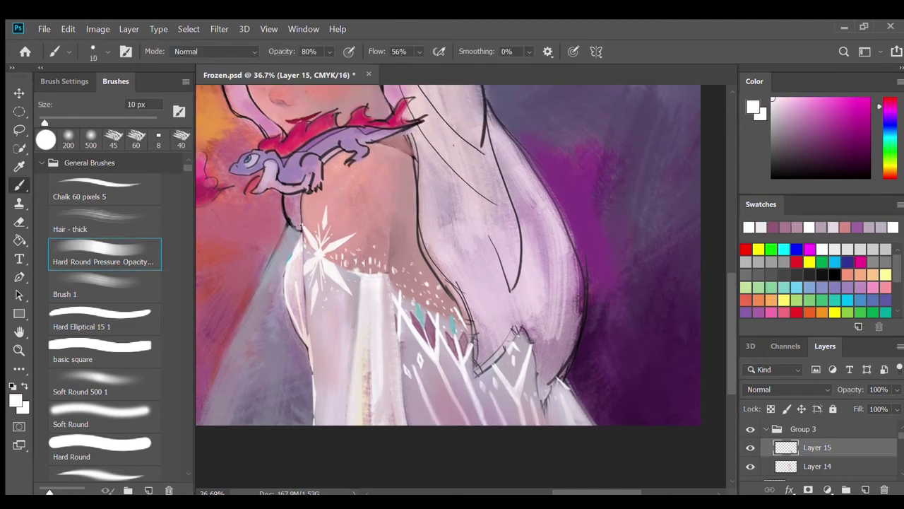
scroll(322, 240, "up", 1)
scroll(355, 217, "down", 3)
scroll(355, 216, "right", 2)
key("bracketleft")
left_click_drag(546, 321, 580, 279)
Step: Refine the branch pattern near the hair tips with a sampled off-white using Sampled Brush 71 2 at 60 px
key("i")
left_click(364, 339)
scroll(357, 301, "up", 3)
scroll(106, 282, "down", 10)
left_click(99, 210)
key("bracketleft")
key("bracketleft")
key("bracketleft")
key("bracketleft")
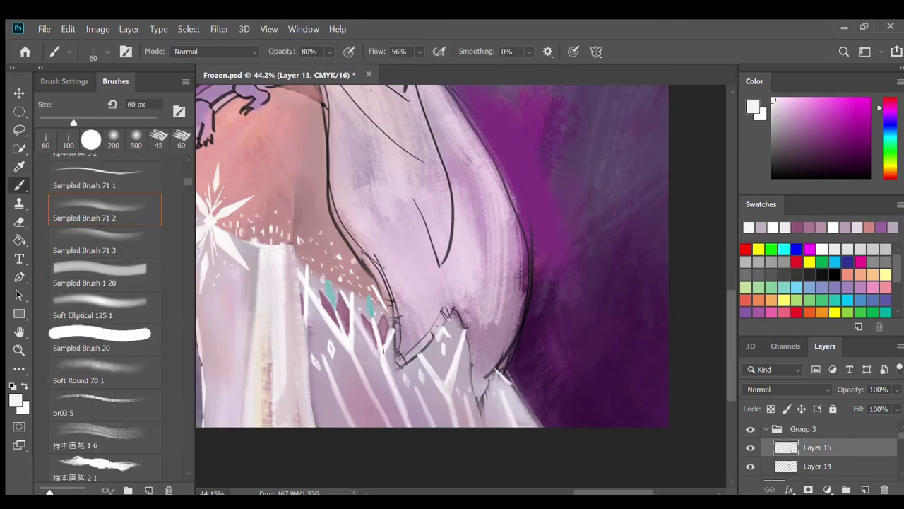
left_click_drag(385, 332, 374, 344)
Step: Shade the lower folds of the white dress in sampled greyish mauve with Sampled Brush 71 2 at 125 px
key("ctrl+0")
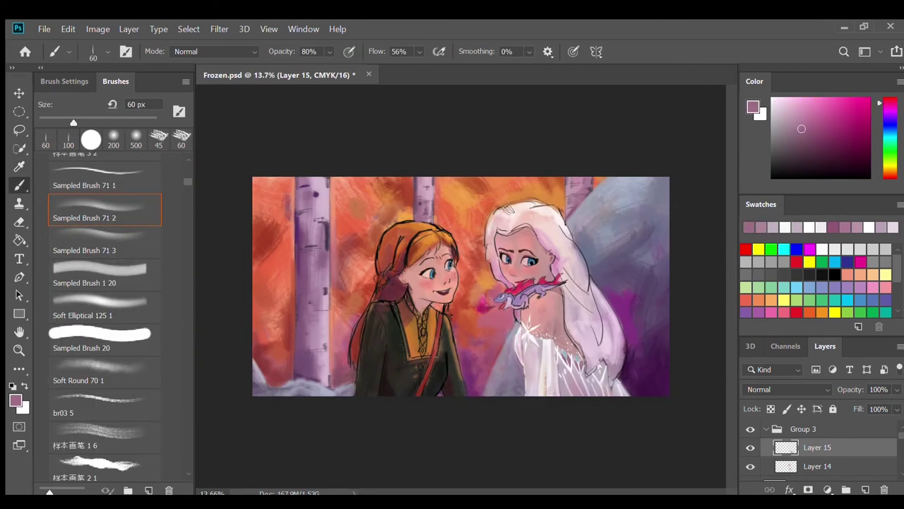
left_click(561, 357, "alt")
key("bracketright")
key("bracketright")
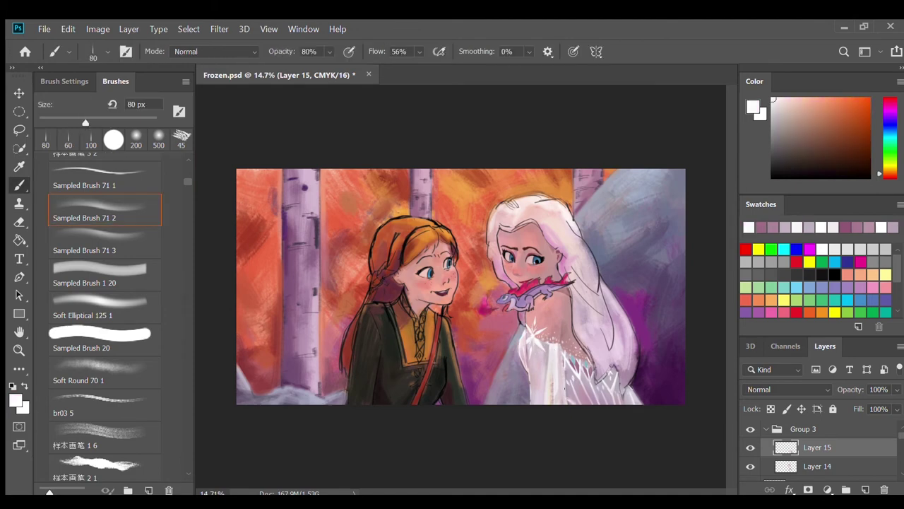
left_click(576, 401, "alt")
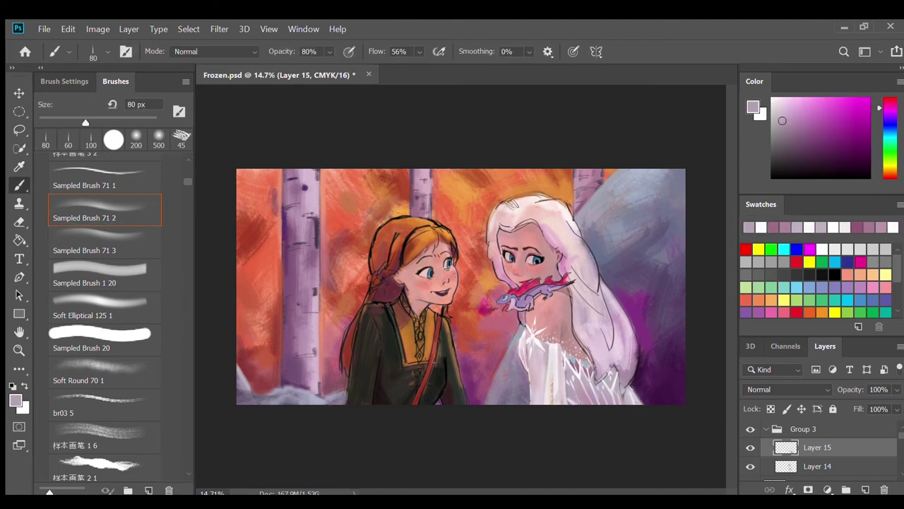
left_click(632, 373, "alt")
left_click_drag(632, 373, 638, 220)
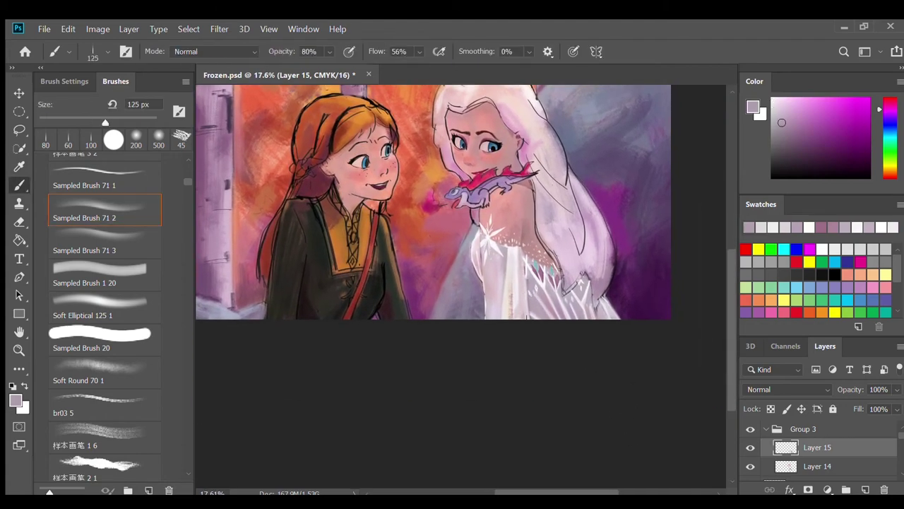
left_click_drag(531, 313, 538, 305)
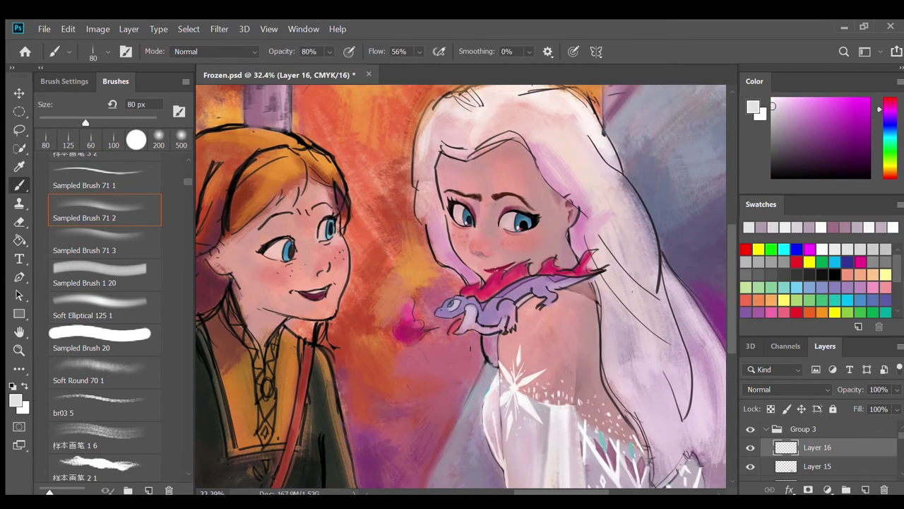
Step: Paint over the dark neck outline beneath the lizard on Layer 16 with colours sampled around the collar
left_click(487, 350, "alt")
left_click(487, 349, "alt")
left_click(483, 338, "alt")
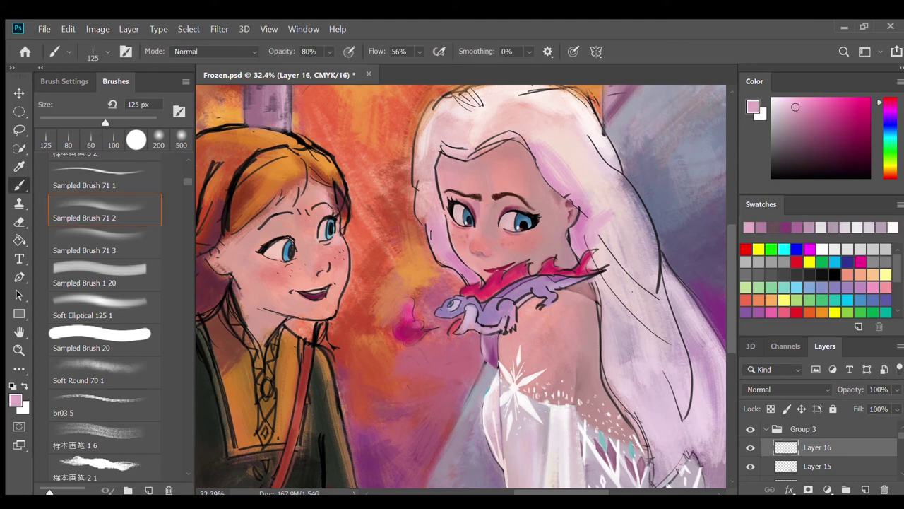
Step: Paint the pink hair lock along the pale-haired woman's outer cheek in sampled pinks, using 70 px to 200 px
left_click(466, 279, "alt")
left_click_drag(463, 277, 473, 286)
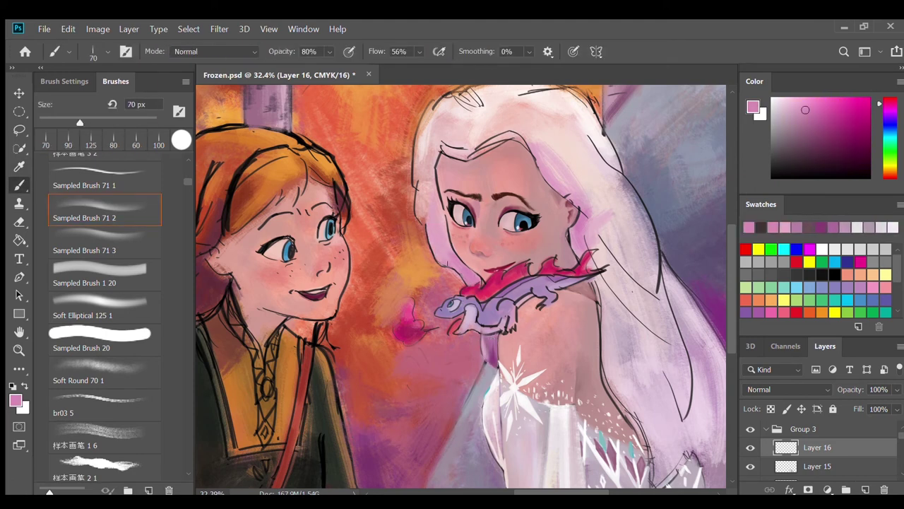
left_click(441, 244, "alt")
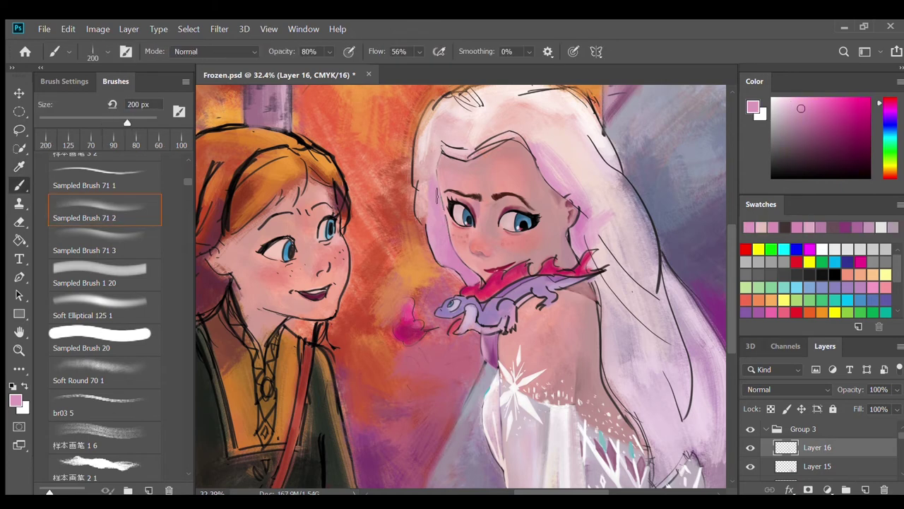
key("bracketright")
key("bracketright")
key("bracketright")
Step: Cover the fringe and crown line work with sampled pale pinks using Sampled Brush 71 2 at 200 px
left_click(422, 201, "alt")
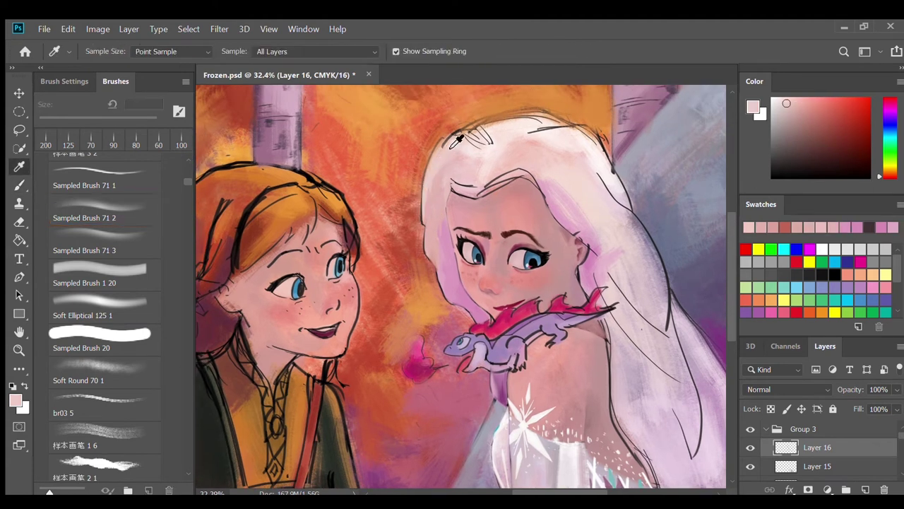
left_click(426, 185, "alt")
left_click(452, 171, "alt")
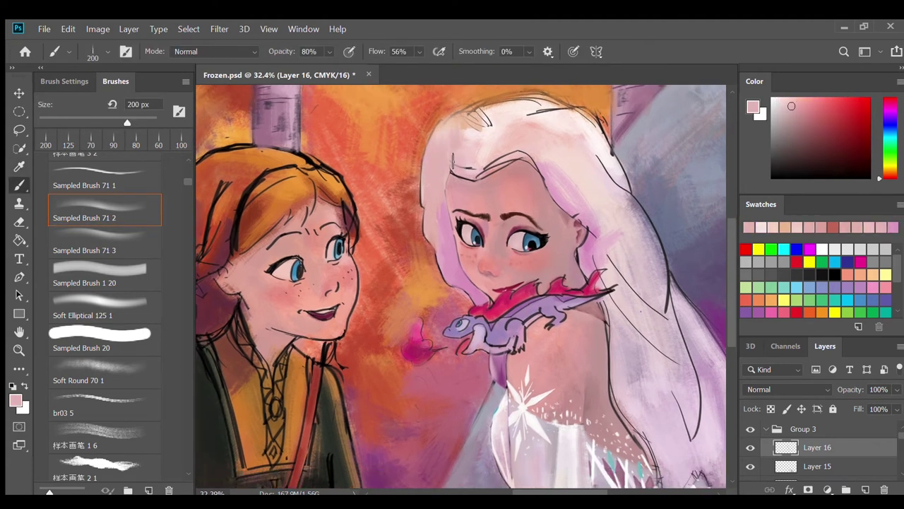
left_click(455, 131, "alt")
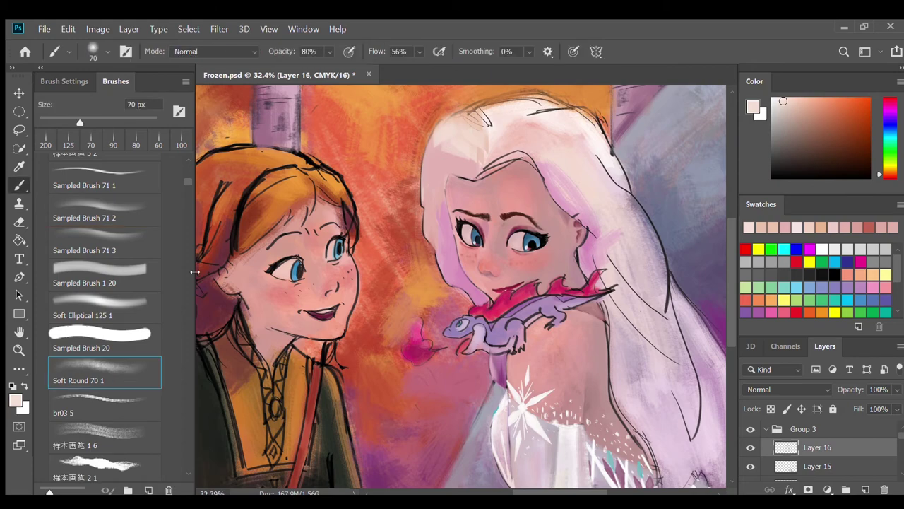
Step: Blend sampled peach pinks around the hair parting and switch to Sampled Brush 1 15 at 70 px
left_click(99, 282)
left_click(438, 173, "alt")
left_click(475, 164, "alt")
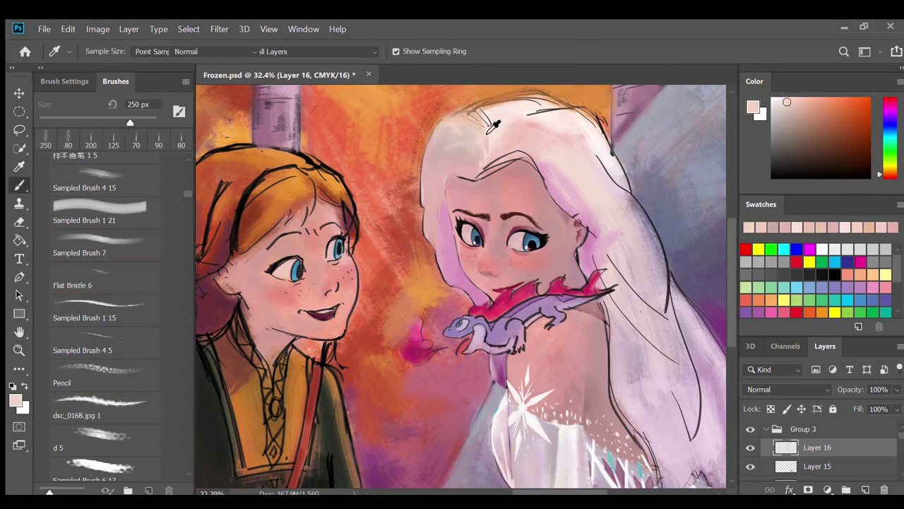
key("bracketleft")
key("bracketleft")
key("bracketleft")
key("bracketleft")
key("bracketleft")
key("bracketleft")
key("bracketleft")
key("bracketleft")
key("period")
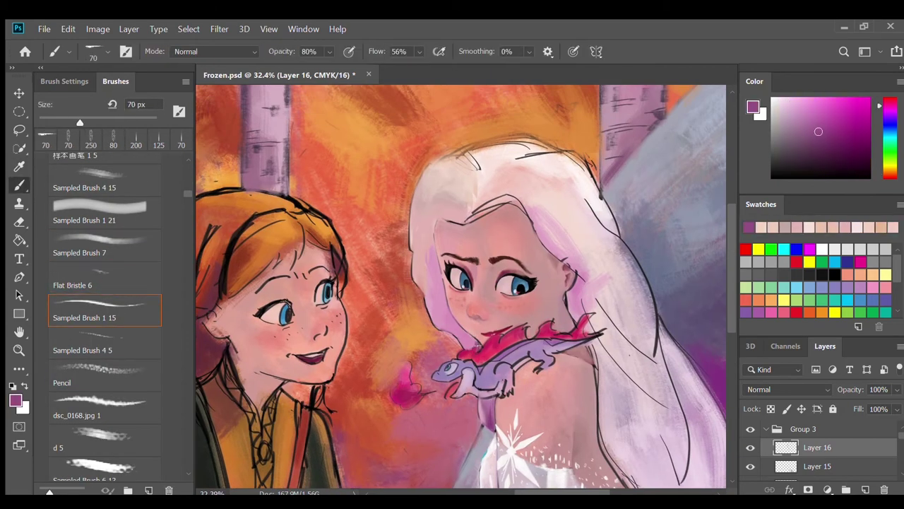
Step: Paint over the black hairline across the pale-haired woman's forehead with a sampled hair tone at 100 px
left_click(470, 216, "alt")
key("bracketright")
key("bracketright")
key("bracketright")
mouse_move(456, 225)
left_mouse_down()
mouse_move(506, 183)
mouse_move(541, 182)
mouse_move(510, 203)
left_mouse_up()
Step: Build up the hair swept back from the forehead in sampled pale pinks at 200 px
key("bracketright")
key("bracketright")
key("bracketright")
key("bracketright")
mouse_move(527, 212)
left_mouse_down()
mouse_move(551, 197)
mouse_move(576, 157)
mouse_move(597, 155)
left_mouse_up()
left_click(522, 190, "alt")
left_click(558, 170, "alt")
mouse_move(527, 198)
left_mouse_down()
mouse_move(576, 164)
mouse_move(546, 173)
left_mouse_up()
left_click(565, 177, "alt")
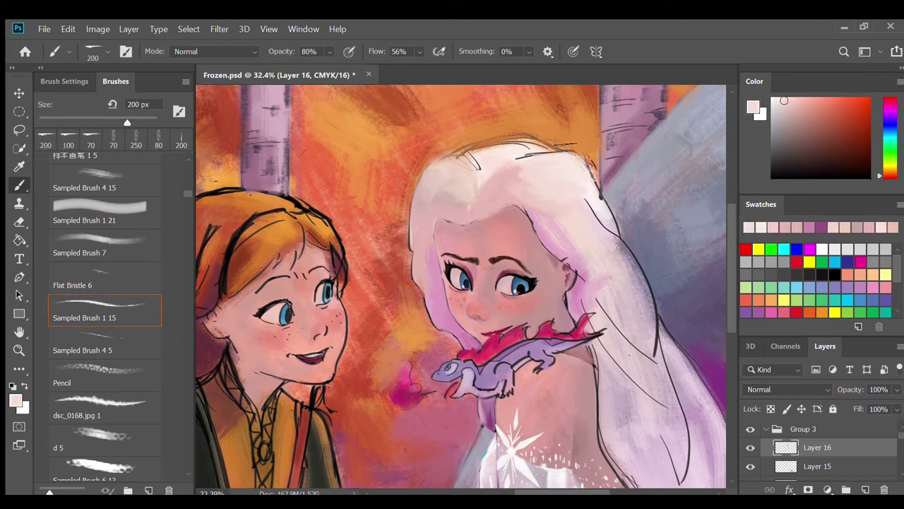
Step: Smooth the top of the hair with broad sampled pale strokes, reducing the brush to 125 px
left_click_drag(459, 282, 486, 301)
left_click_drag(508, 170, 572, 159)
left_click_drag(505, 205, 544, 176)
left_click(523, 184, "alt")
left_click_drag(488, 169, 583, 156)
key("bracketleft")
key("bracketleft")
key("bracketleft")
left_click_drag(494, 177, 457, 189)
Step: Paint the outer edge of the hair from the crown down past the cheek with a smaller 80 px brush
key("bracketleft")
key("bracketleft")
key("bracketleft")
key("bracketleft")
left_click_drag(463, 184, 441, 209)
left_click_drag(444, 247, 433, 302)
left_click(431, 230, "alt")
left_click(452, 311, "alt")
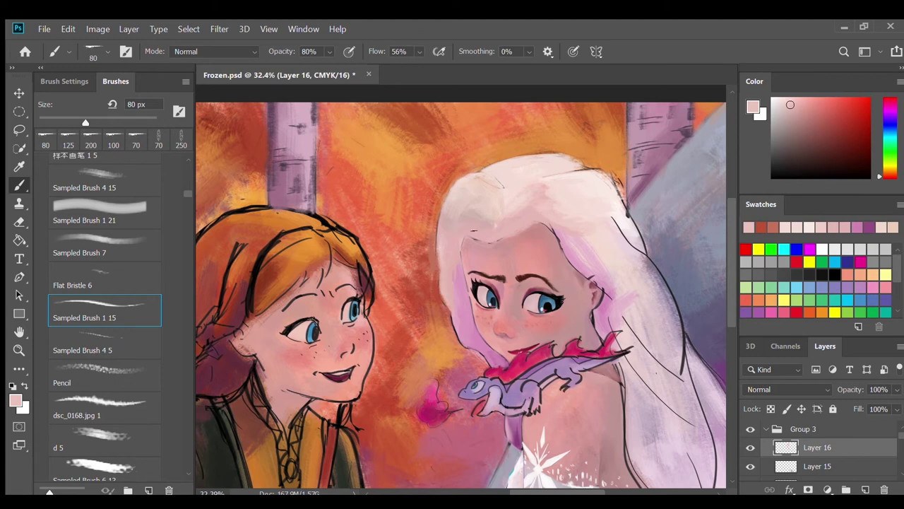
Step: Soften the hairline at the temple and the pink lock beside the face with sampled pink at 70 px
left_click(478, 237, "alt")
key("ctrl+space")
left_click(463, 291)
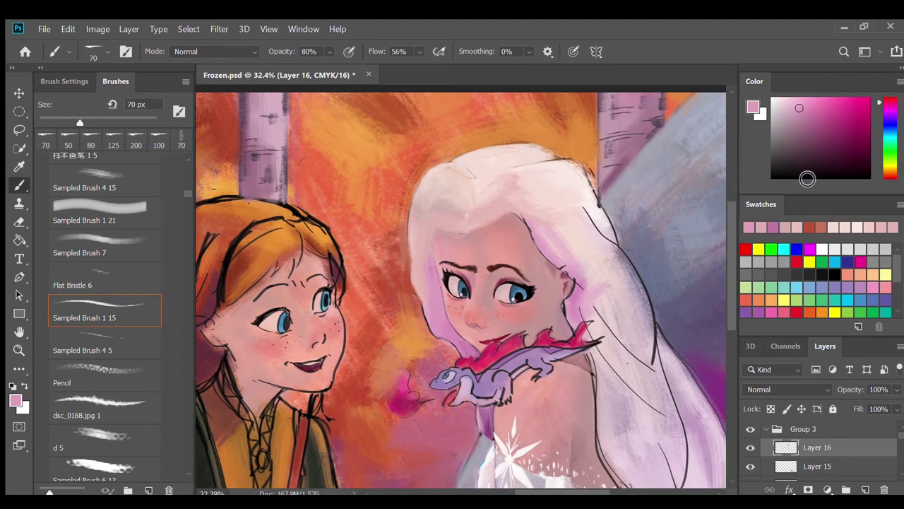
left_click_drag(464, 291, 435, 281)
Step: Paint the hair strand running from the forehead past the ear with a pink sampled near the lizard's crest
key("bracketright")
key("bracketright")
key("bracketright")
key("bracketright")
left_click(572, 310, "alt")
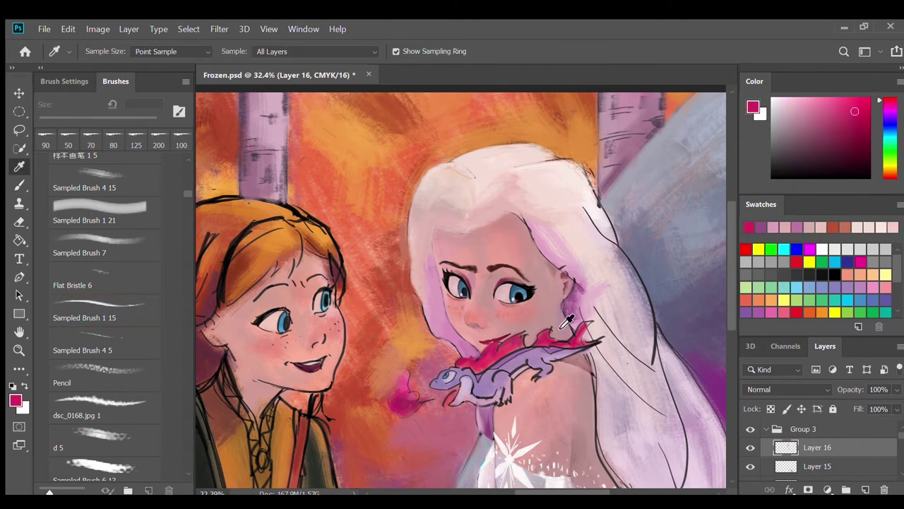
left_click(576, 311, "alt")
left_click_drag(575, 310, 532, 218)
Step: Add sampled pink strokes to the hair behind the ear, enlarging the brush to 150 px
mouse_move(591, 259)
left_mouse_down()
mouse_move(583, 268)
mouse_move(600, 289)
mouse_move(554, 265)
left_mouse_up()
left_click(593, 282, "alt")
key("bracketright")
key("bracketright")
key("bracketright")
key("ctrl+minus")
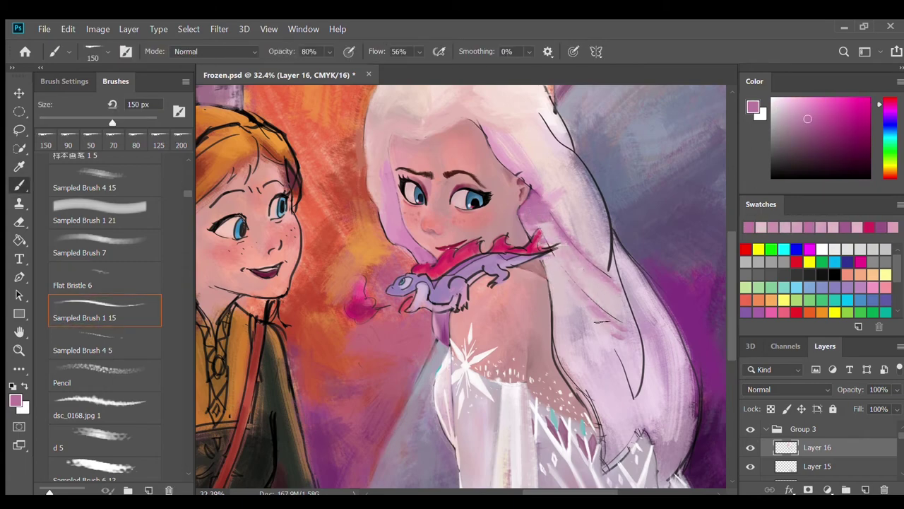
Step: Block in the long hair behind the shoulder with a sampled pale tone and Sampled Brush 1 15, enlarged up to 400 px
key("ctrl+0")
scroll(635, 347, "up", 1)
left_click(561, 261, "alt")
key("bracketright")
mouse_move(561, 261)
left_mouse_down()
mouse_move(595, 354)
mouse_move(621, 282)
left_mouse_up()
key("bracketright")
key("bracketright")
key("bracketright")
key("bracketright")
Step: Paint mauve pink shadows into the hair beside the shoulder with sampled colours at 175 px
key("bracketleft")
key("bracketleft")
key("bracketleft")
key("bracketleft")
left_click(576, 274, "alt")
left_click_drag(558, 233, 565, 286)
left_click_drag(561, 254, 576, 267)
left_click(576, 267, "alt")
scroll(599, 250, "down", 1)
scroll(620, 308, "down", 1)
scroll(510, 191, "up", 1)
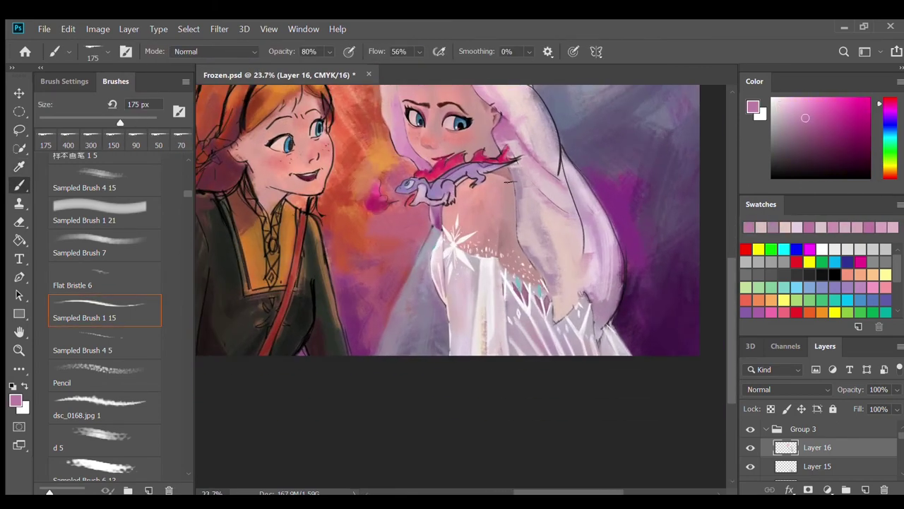
Step: Paint long sampled strokes down the outer lengths of the hair over its line work, reducing the brush to 80 px
scroll(558, 205, "up", 1)
left_click(551, 183, "alt")
mouse_move(537, 134)
left_mouse_down()
mouse_move(562, 228)
mouse_move(570, 223)
mouse_move(587, 296)
left_mouse_up()
left_click(593, 268, "alt")
mouse_move(608, 258)
left_mouse_down()
mouse_move(594, 356)
mouse_move(614, 396)
left_mouse_up()
key("bracketleft")
key("bracketleft")
key("bracketleft")
key("bracketleft")
key("bracketleft")
Step: Define mauve strands in the middle of the hair with Chalk 60 pixels 5 at 45 to 60 px
left_click(399, 181, "alt")
key("comma")
key("comma")
key("comma")
key("comma")
key("shift+comma")
left_click(498, 207, "alt")
key("bracketleft")
key("bracketleft")
key("bracketleft")
key("bracketleft")
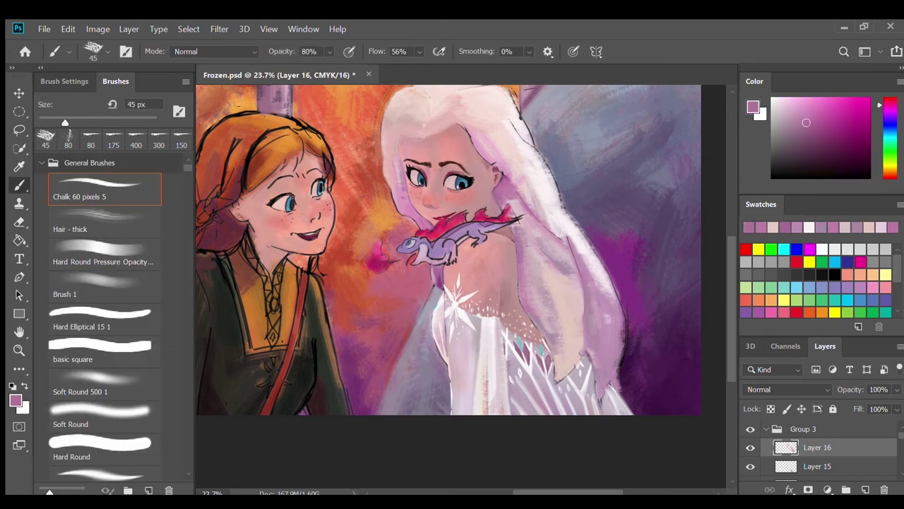
key("bracketright")
key("bracketright")
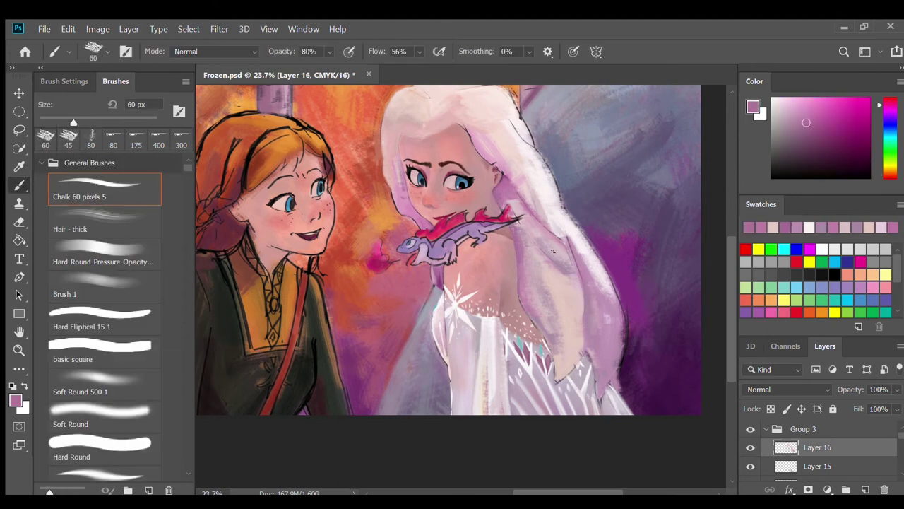
Step: Extend the hair tips over the dress in sampled pale peach with Chalk 60 pixels 5 at 90 px
left_click(553, 368, "alt")
key("bracketright")
key("bracketright")
key("bracketright")
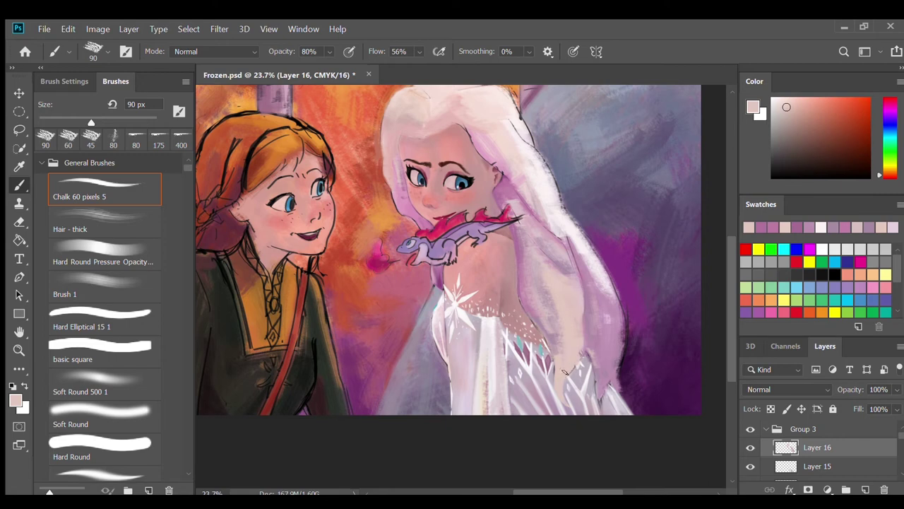
left_click_drag(586, 417, 574, 382)
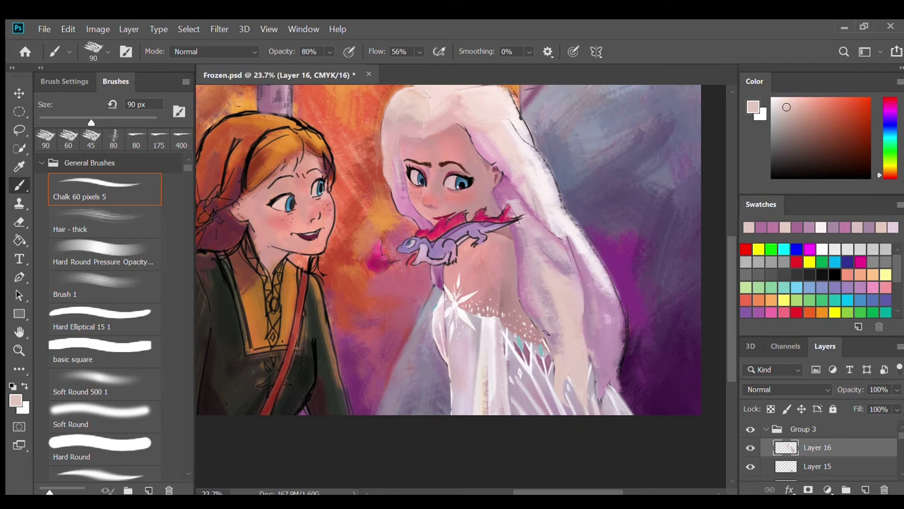
Step: Blend the lower hair locks down to the tips with sampled dusty pinks using Brush 1
left_click(551, 350, "alt")
key("period")
key("period")
key("period")
left_click_drag(572, 333, 572, 374)
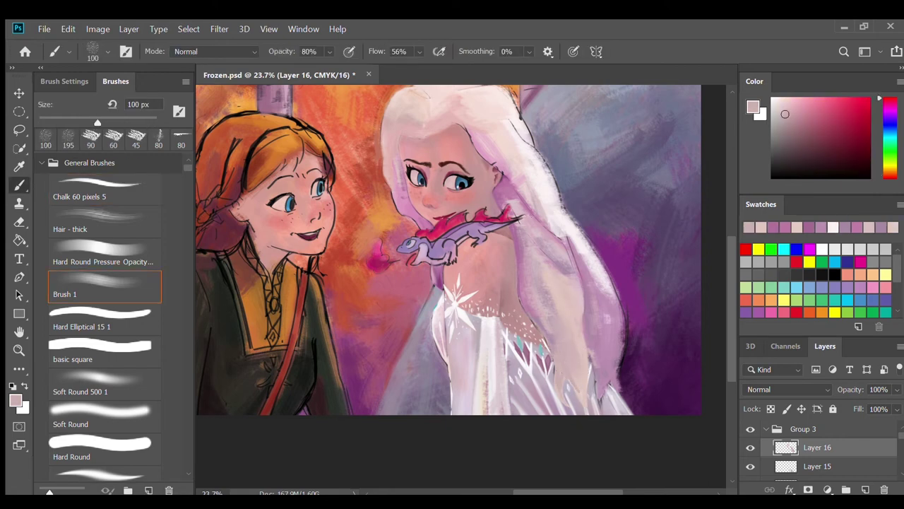
left_click(558, 325, "alt")
left_click_drag(548, 319, 565, 371)
left_click(565, 244, "alt")
mouse_move(558, 240)
left_mouse_down()
mouse_move(580, 353)
mouse_move(570, 290)
mouse_move(625, 350)
mouse_move(625, 370)
left_mouse_up()
Step: Refine the hair strands and outer edge in sampled mauve and pale pink with Chalk 60 pixels 5 at 45 px
key("comma")
key("comma")
key("comma")
left_click(625, 370, "alt")
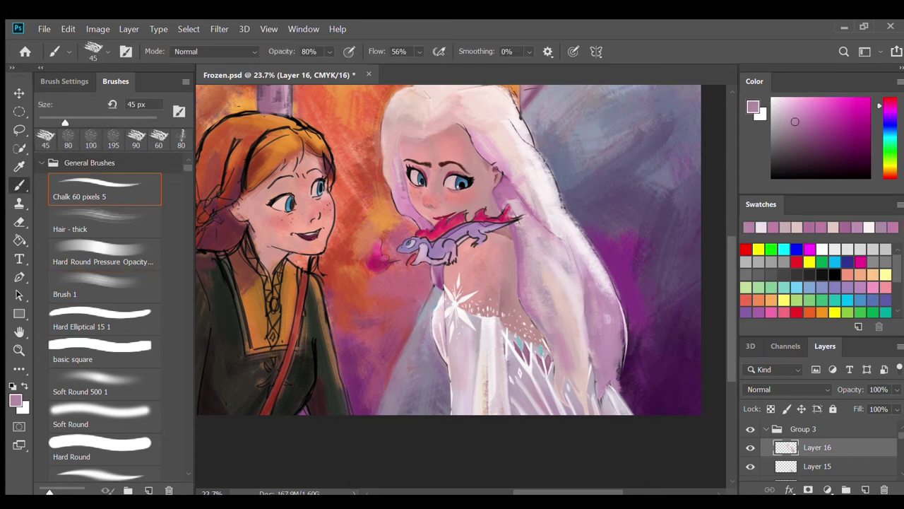
left_click(565, 240, "alt")
left_click_drag(576, 240, 573, 291)
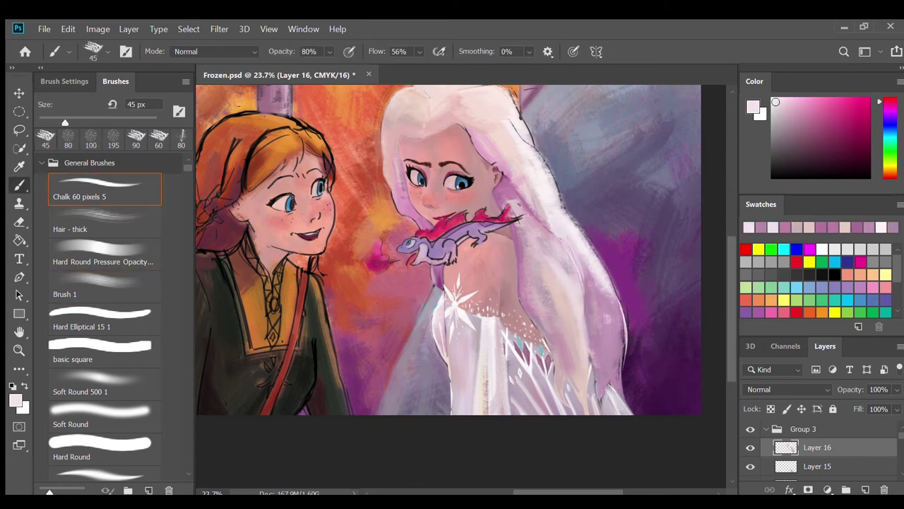
left_click_drag(559, 212, 557, 237)
Step: Texture the long hair with pale pink strands using the Hair - thick brush at 150 px
key("period")
left_click_drag(544, 180, 558, 233)
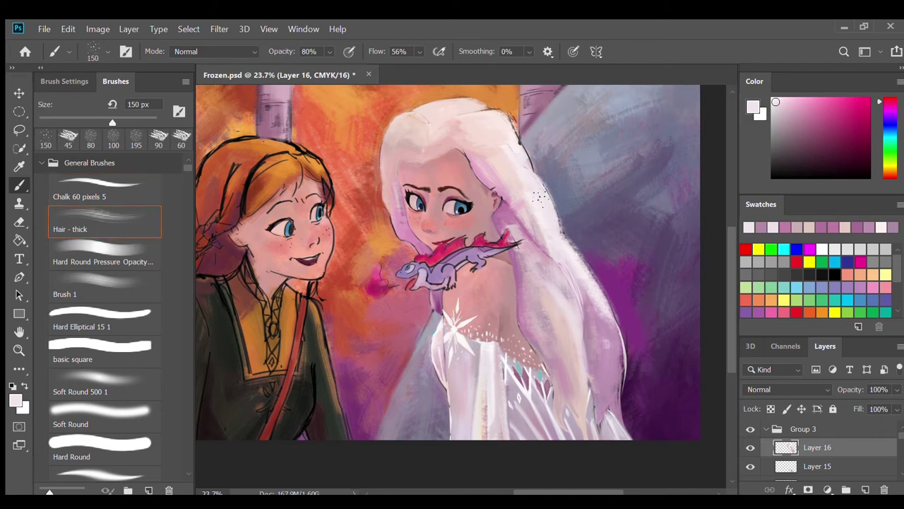
left_click_drag(565, 265, 570, 370)
left_click_drag(537, 226, 559, 272)
Step: Add finer strands to the outer hair, tips and crown edge in sampled pinks with Hair - thick at 70 to 80 px
left_click(569, 263, "alt")
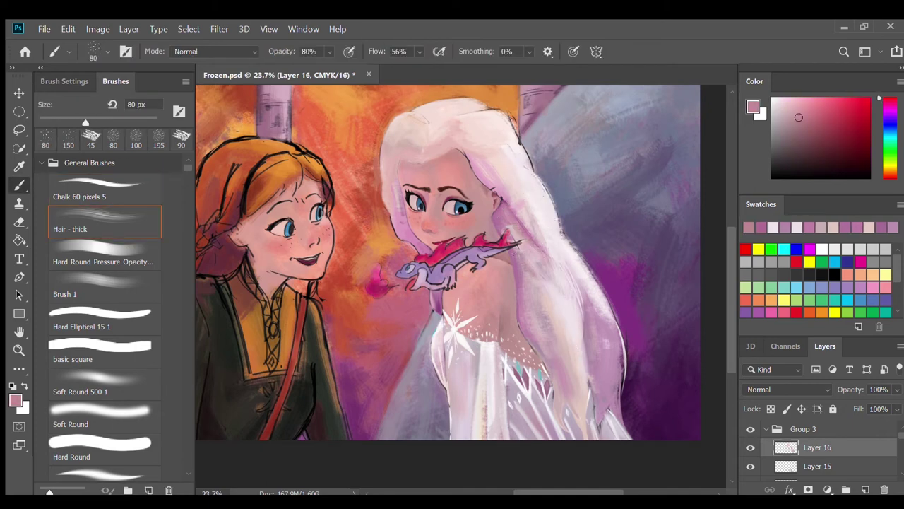
key("alt")
left_click(585, 336, "alt")
left_click_drag(600, 262, 608, 321)
mouse_move(583, 378)
left_mouse_down()
mouse_move(586, 414)
mouse_move(562, 424)
left_mouse_up()
left_click_drag(390, 145, 392, 199)
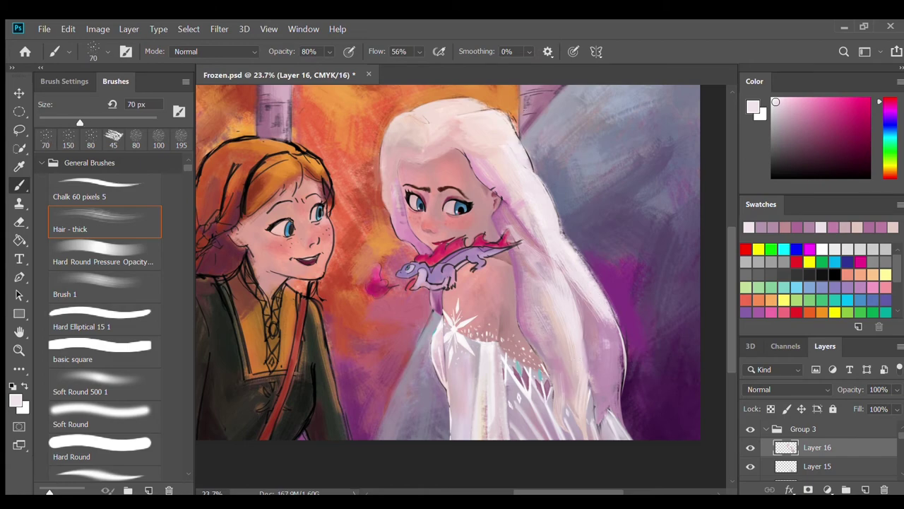
Step: Paint a dark mauve shadow between the pale hair and the cheek using Hard Round Pressure Opacity at 30 px
scroll(551, 269, "up", 3)
left_click(417, 293, "alt")
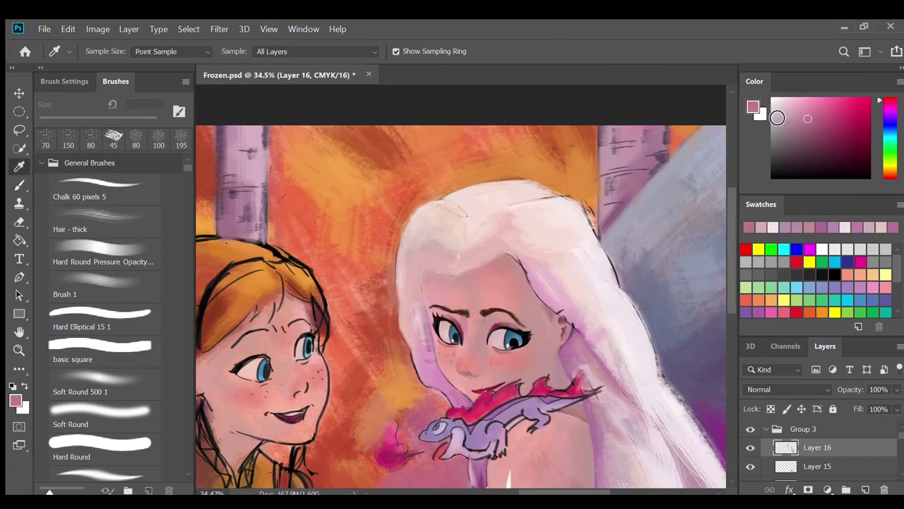
key("period")
left_click_drag(417, 297, 432, 357)
left_click_drag(606, 465, 570, 341)
left_click(433, 297, "alt")
left_click(421, 287, "alt")
left_click_drag(408, 247, 422, 284)
left_click(401, 225, "alt")
left_click_drag(400, 232, 399, 251)
key("ctrl+0")
scroll(533, 243, "up", 3)
scroll(533, 242, "up", 3)
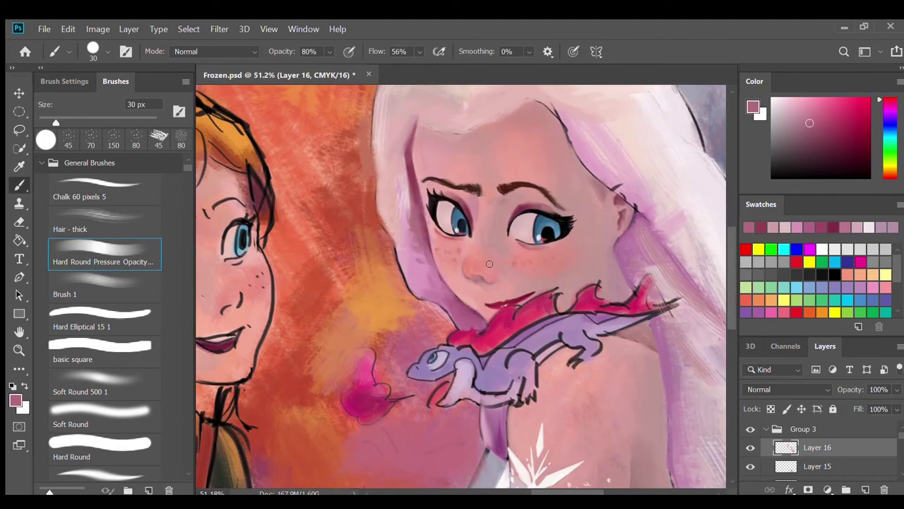
Step: Touch up the pale-haired woman's cheek beside the hair shadow with dabs of sampled skin pinks
left_click(489, 264, "alt")
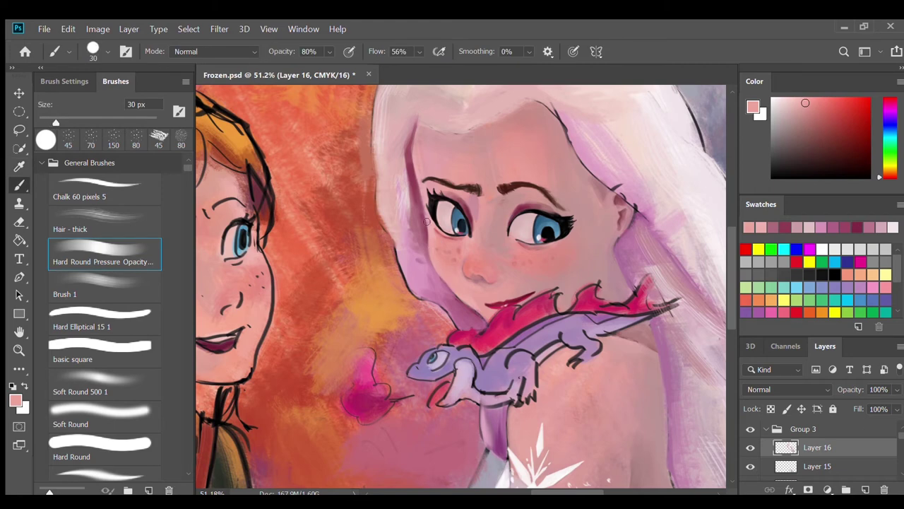
left_click(432, 247, "alt")
left_click(445, 250)
left_click(455, 249)
Step: Extend the mauve shadow across her forehead under the hairline and soften it with sampled pinks at 25 px
left_click_drag(582, 180, 587, 264)
left_click_drag(418, 205, 468, 215)
left_click(434, 202, "alt")
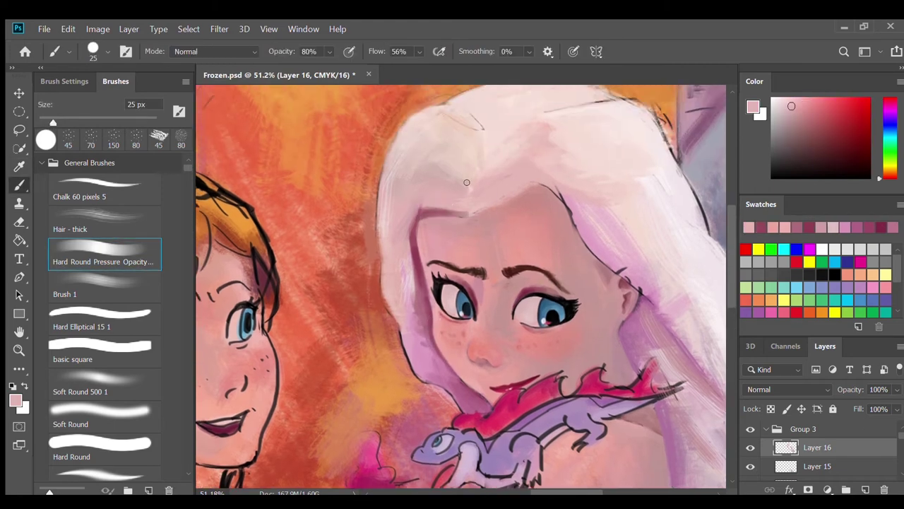
left_click(423, 212, "alt")
left_click_drag(415, 213, 459, 213)
left_click(436, 230, "alt")
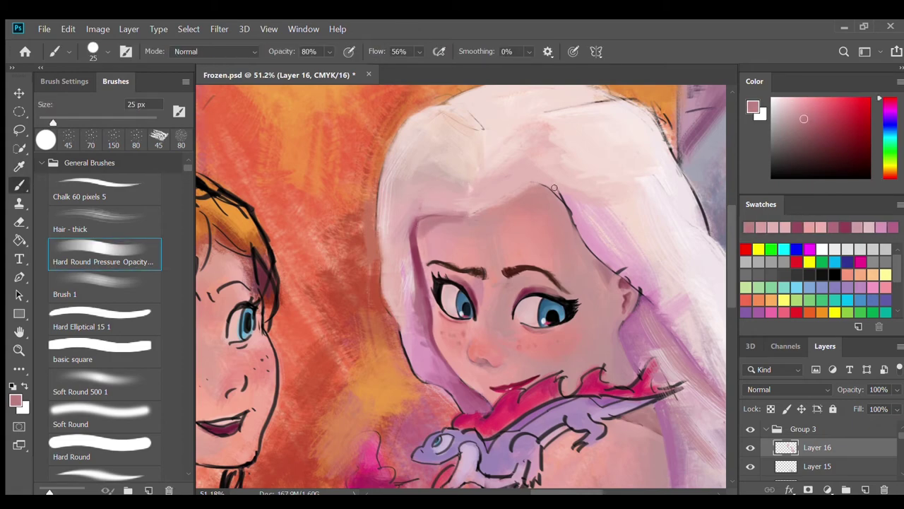
left_click(443, 227, "alt")
key("ctrl+0")
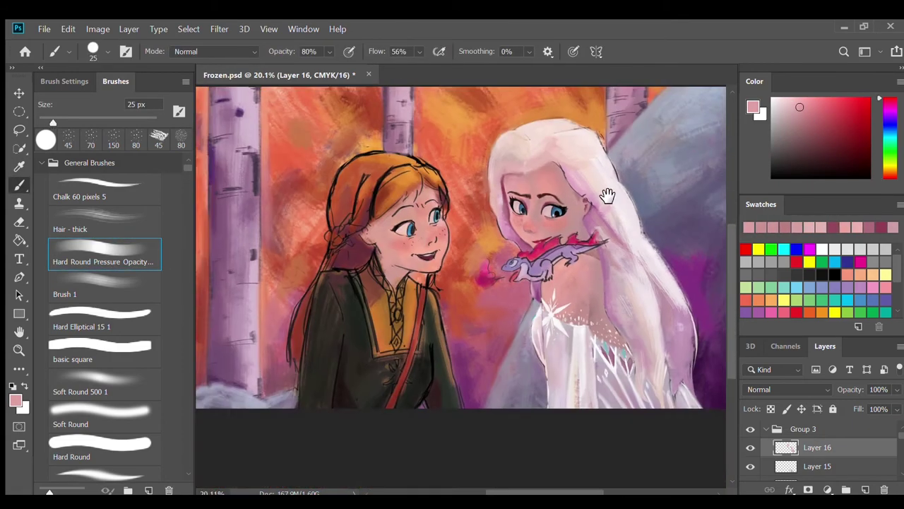
Step: Cover the dark sketch line along the forehead and temple hair with sampled skin and hair pinks
scroll(617, 201, "up", 3)
scroll(579, 233, "up", 1)
left_click(594, 266, "alt")
mouse_move(547, 209)
left_mouse_down()
mouse_move(512, 145)
mouse_move(518, 231)
mouse_move(470, 215)
mouse_move(488, 200)
mouse_move(477, 215)
mouse_move(467, 202)
mouse_move(516, 197)
mouse_move(487, 169)
mouse_move(486, 196)
left_mouse_up()
left_click(514, 236, "alt")
left_click(494, 212, "alt")
left_click(505, 196, "alt")
left_click(516, 197, "alt")
left_click(501, 190, "alt")
left_click(487, 177, "alt")
Step: Add pale pink strands over the crown with the Hair - thick brush, increasing its size from 31 to 90 px
key("comma")
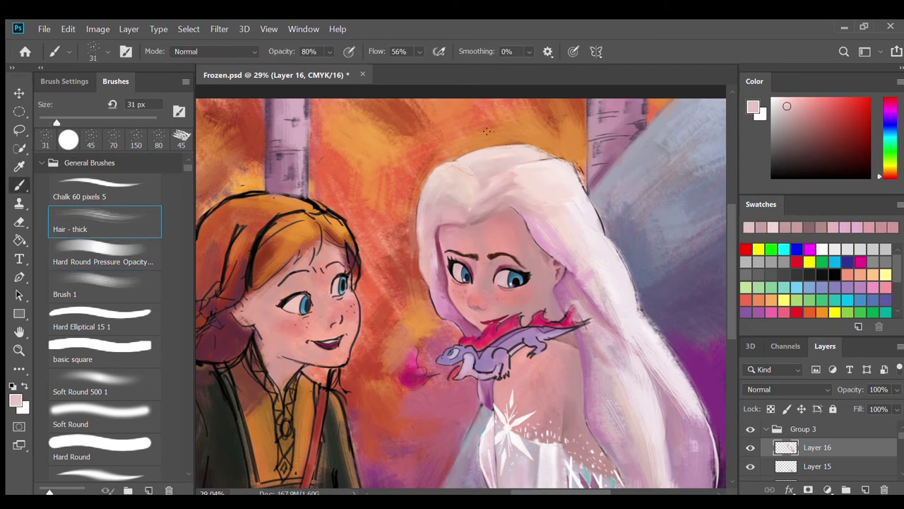
left_click(459, 168, "alt")
left_click_drag(621, 279, 579, 138)
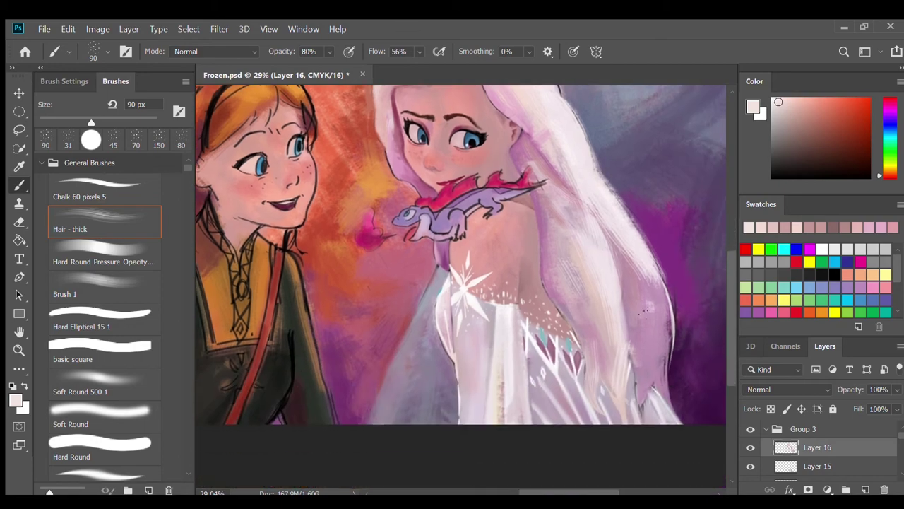
Step: Texture the lower long hair with sampled mauve and pale pink strands using Hair - thick at 60 and 125 px
key("bracketleft")
key("bracketleft")
key("bracketleft")
left_click(621, 275, "alt")
left_click(618, 301, "alt")
key("bracketright")
key("bracketright")
key("bracketright")
key("bracketright")
key("bracketright")
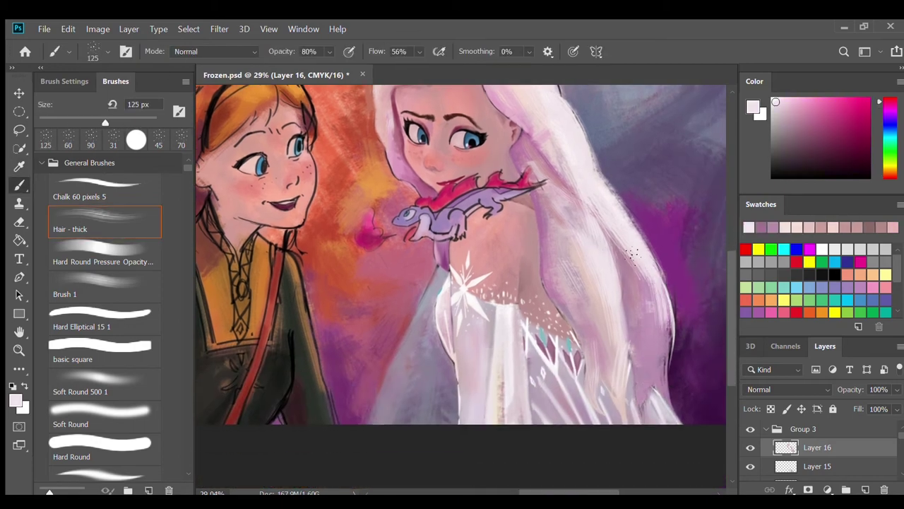
Step: Clean up the hair's outer edge with sampled background greys and oranges using Hard Round Pressure Opacity at 40 and 15 px
key("i")
mouse_move(640, 256)
left_mouse_down()
mouse_move(615, 243)
mouse_move(582, 283)
left_mouse_up()
key("b")
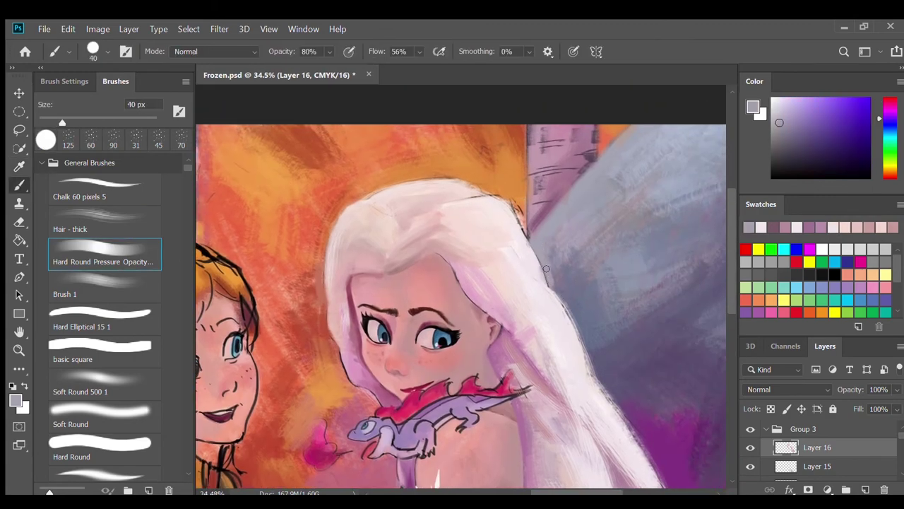
left_click(515, 189, "alt")
left_click_drag(487, 144, 626, 367)
left_click(642, 183, "alt")
key("bracketleft")
key("bracketleft")
Step: Compare the painting with Layer 16 hidden and shown, and add a new layer above it in Color Dodge mode
scroll(526, 293, "down", 5)
left_click(750, 447)
left_click(750, 447)
left_click(865, 489)
key("shift+alt+d")
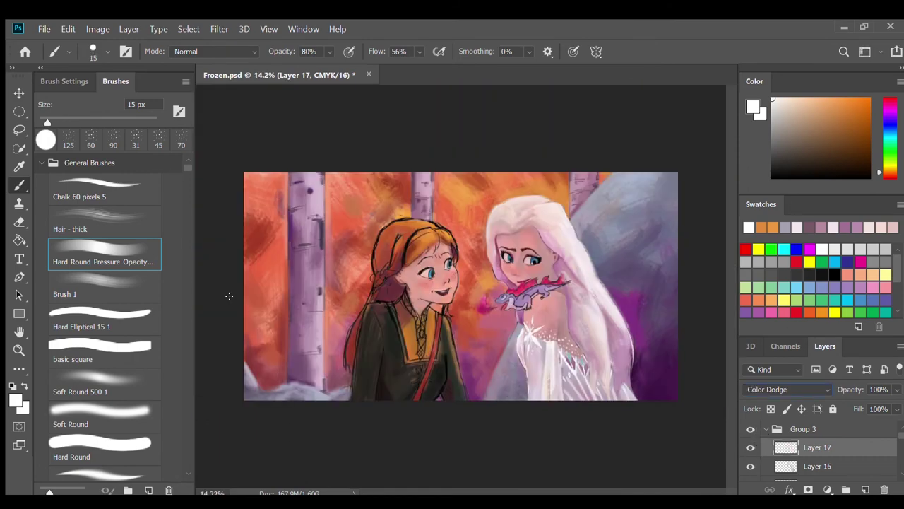
left_click(125, 259)
key("alt+bracketleft")
left_click(855, 445)
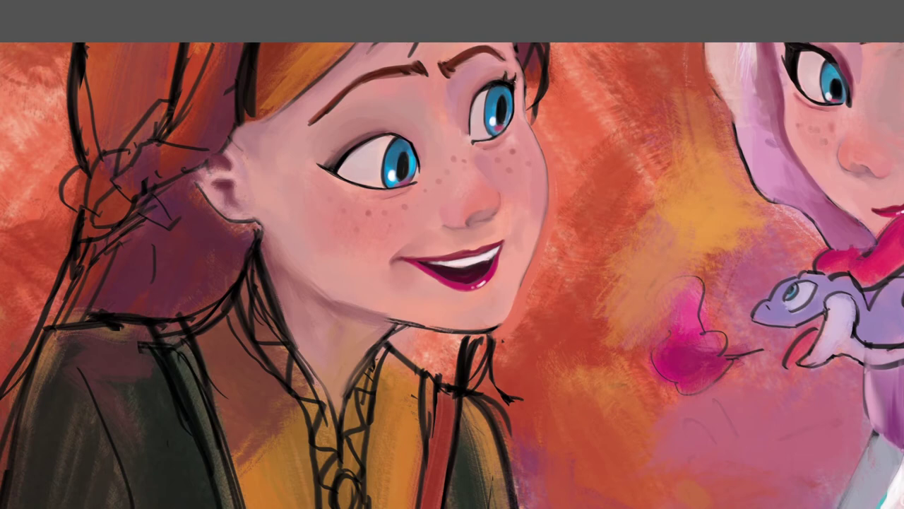
Step: Paint dark brown eyebrows and black eyelashes on the red-haired woman's face
left_click_drag(490, 147, 459, 127)
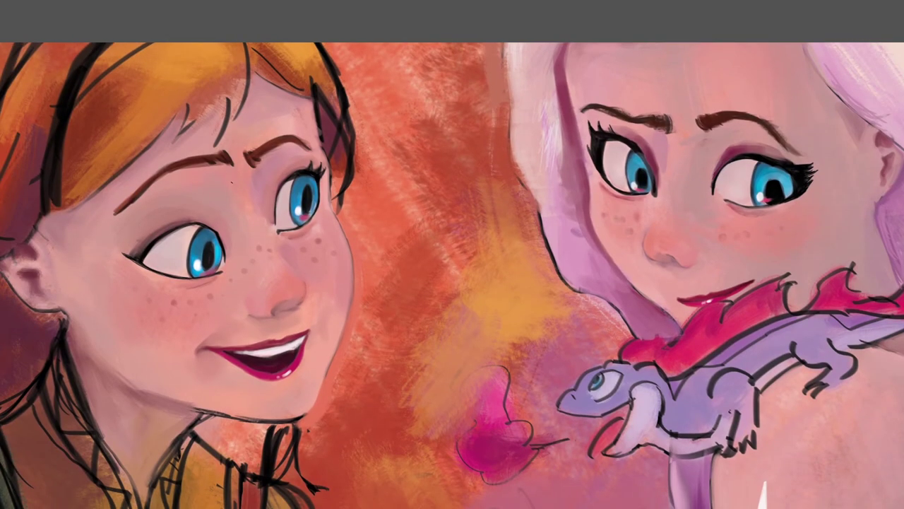
left_click_drag(452, 283, 629, 184)
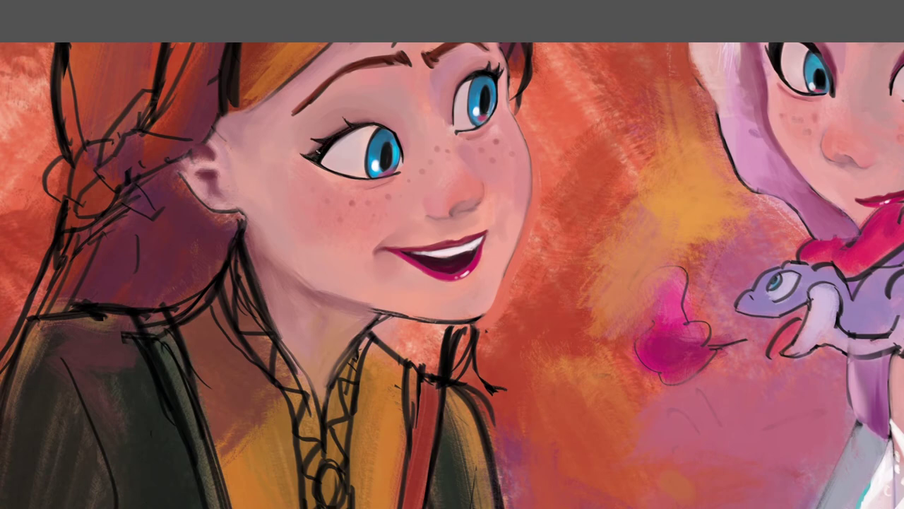
mouse_move(494, 212)
left_mouse_down()
mouse_move(602, 262)
mouse_move(539, 204)
mouse_move(529, 174)
mouse_move(587, 215)
left_mouse_up()
Step: Flip the canvas horizontally with the whole painting in view
key("ctrl+minus")
key("ctrl+minus")
key("h")
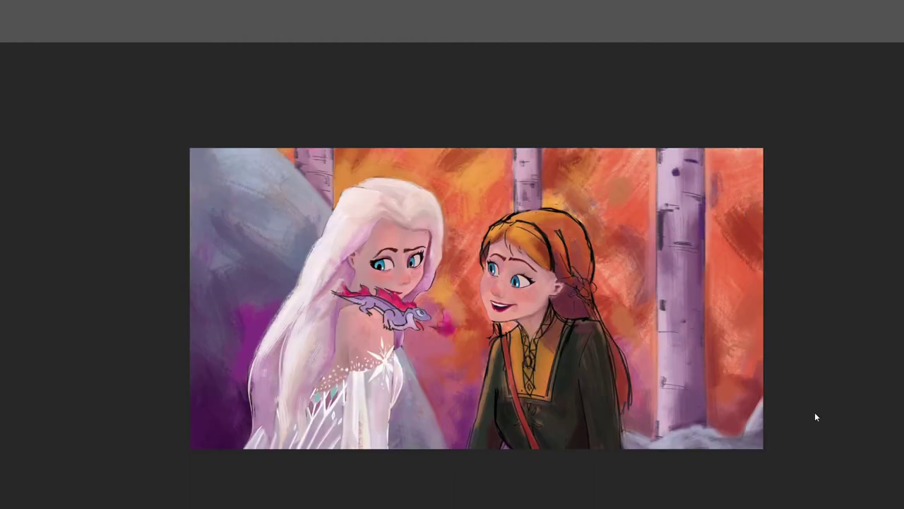
Step: Examine the mirrored painting at several zoom levels, checking both faces, the hair and the overall composition
scroll(374, 283, "up", 3)
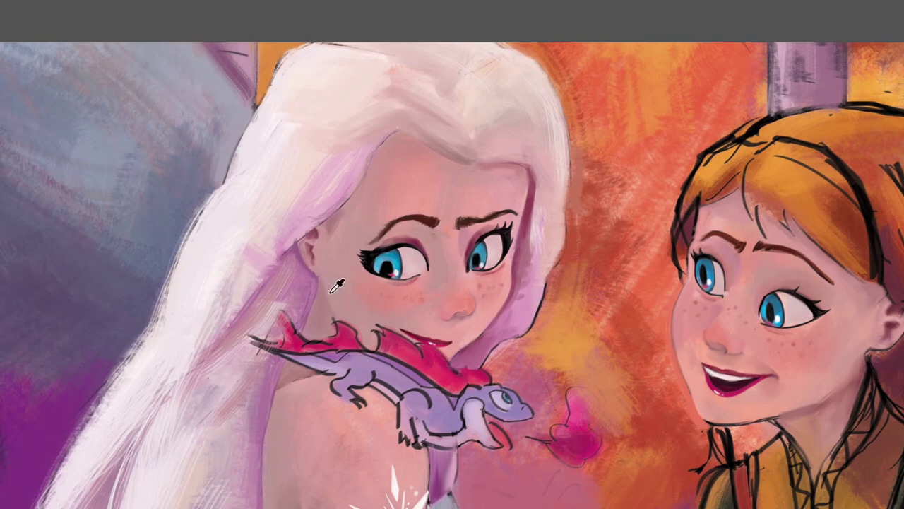
scroll(336, 289, "down", 3)
scroll(605, 246, "up", 5)
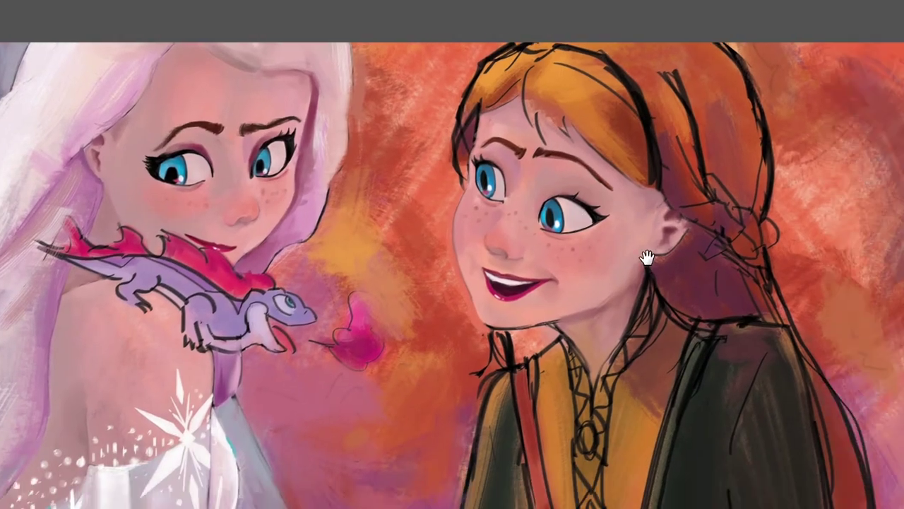
left_click_drag(647, 258, 612, 311)
scroll(631, 263, "down", 3)
scroll(610, 282, "up", 3)
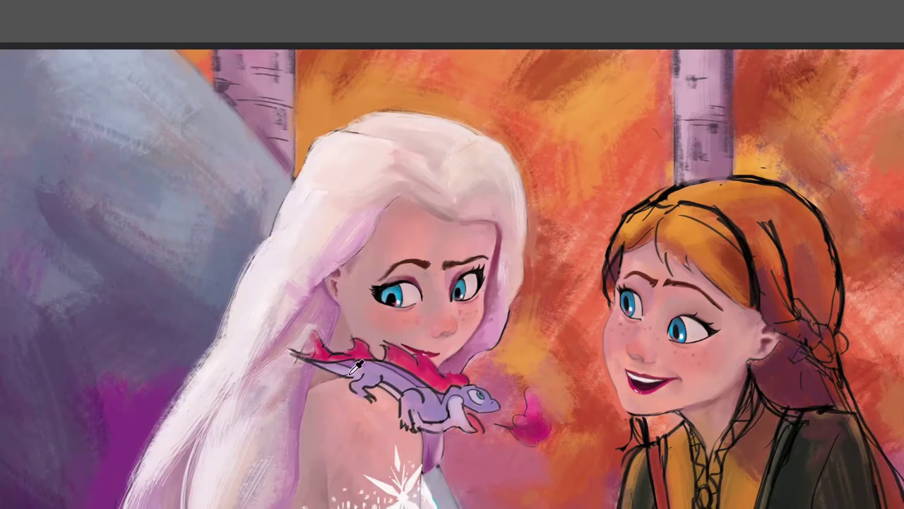
scroll(343, 336, "down", 3)
scroll(584, 292, "up", 3)
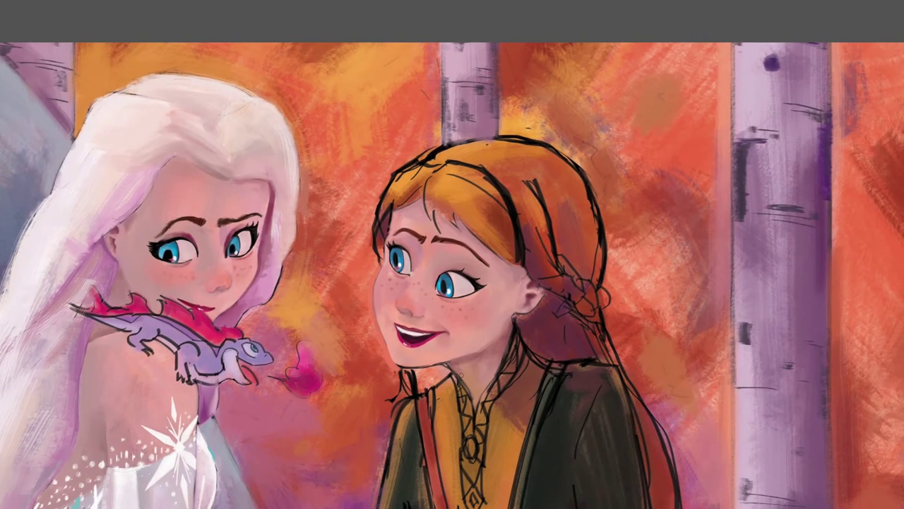
scroll(600, 297, "down", 2)
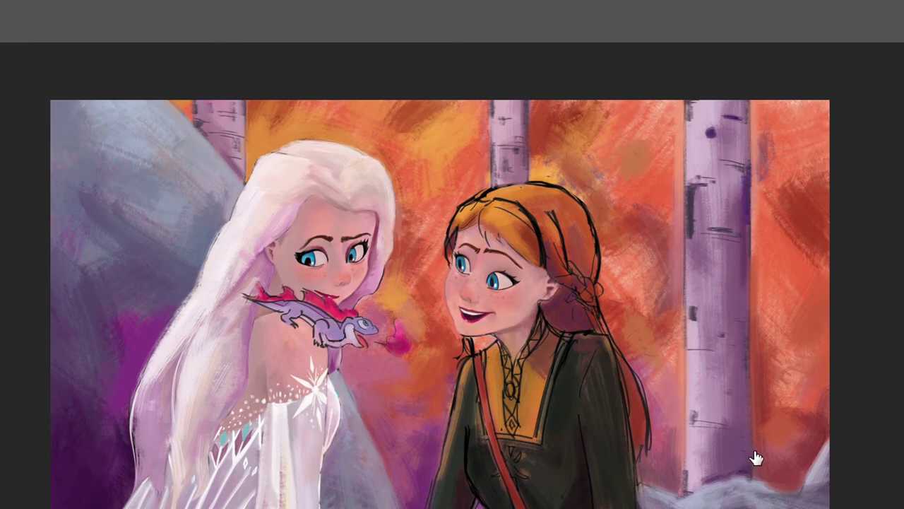
scroll(756, 459, "down", 1)
scroll(476, 205, "up", 3)
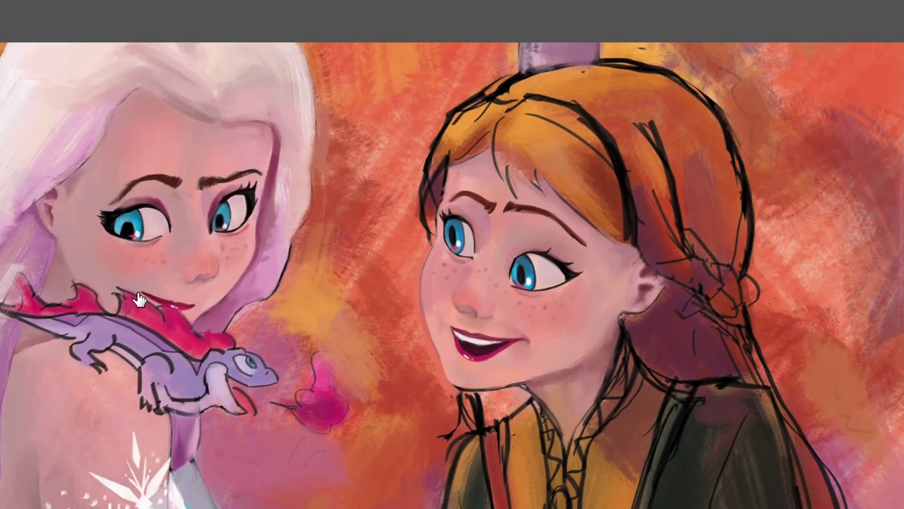
Step: Paint the red-haired woman's fringe in orange-brown tones over the sketch lines on her forehead
scroll(599, 175, "down", 2)
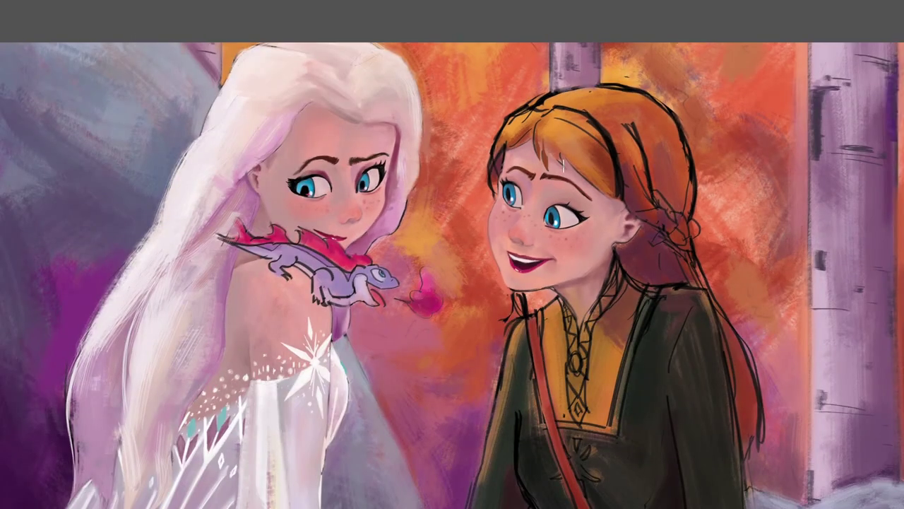
left_click_drag(565, 161, 540, 174)
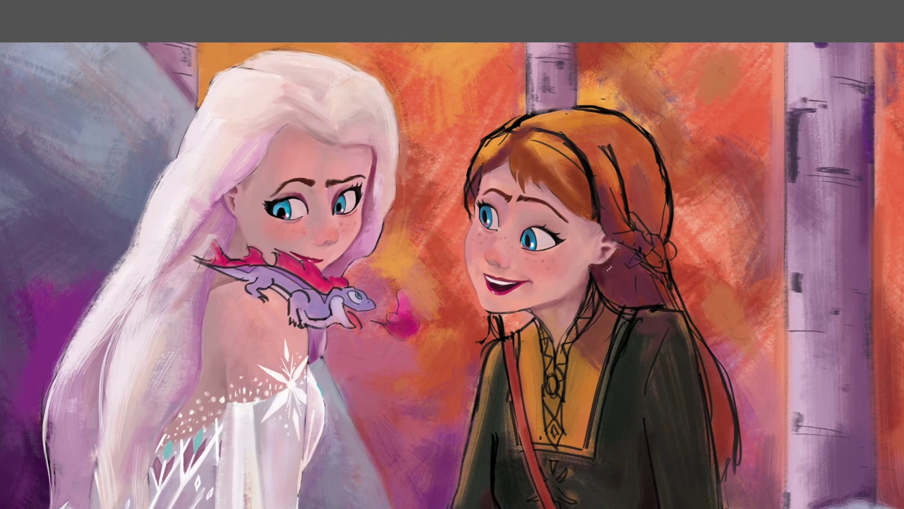
Step: Fill the loose hair beneath the red-haired woman's chin with dark maroon, covering the sketch strands
scroll(519, 321, "up", 3)
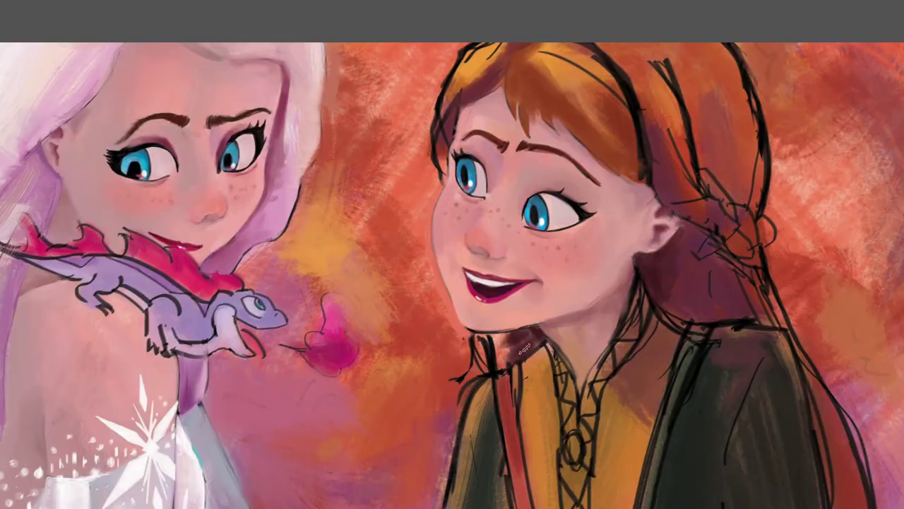
mouse_move(493, 339)
left_mouse_down()
mouse_move(487, 372)
mouse_move(485, 341)
left_mouse_up()
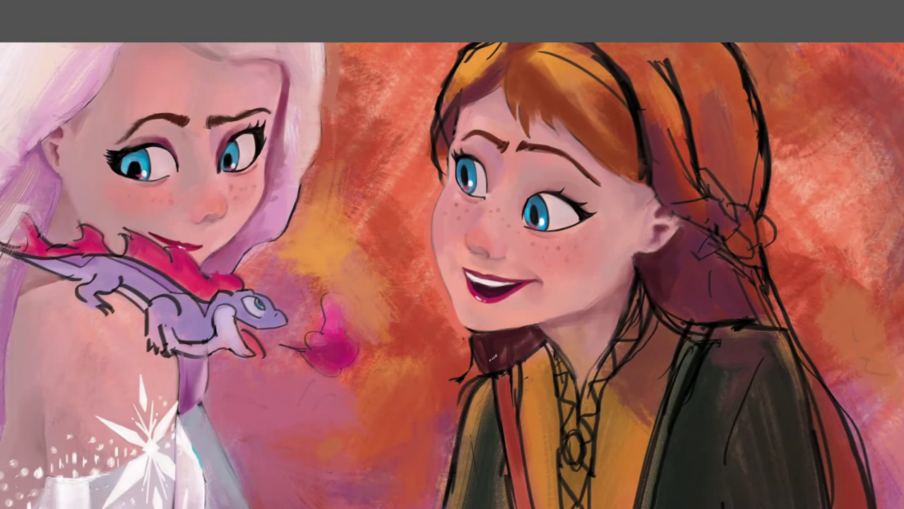
scroll(471, 351, "down", 3)
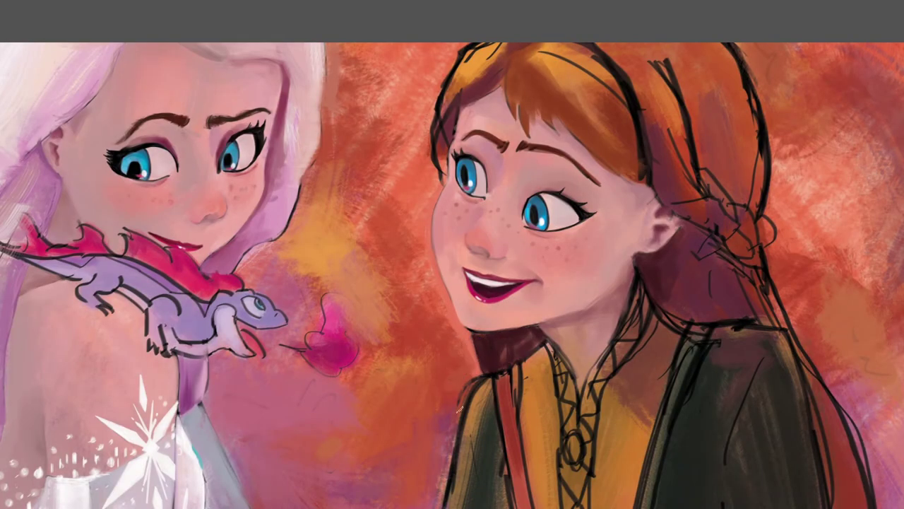